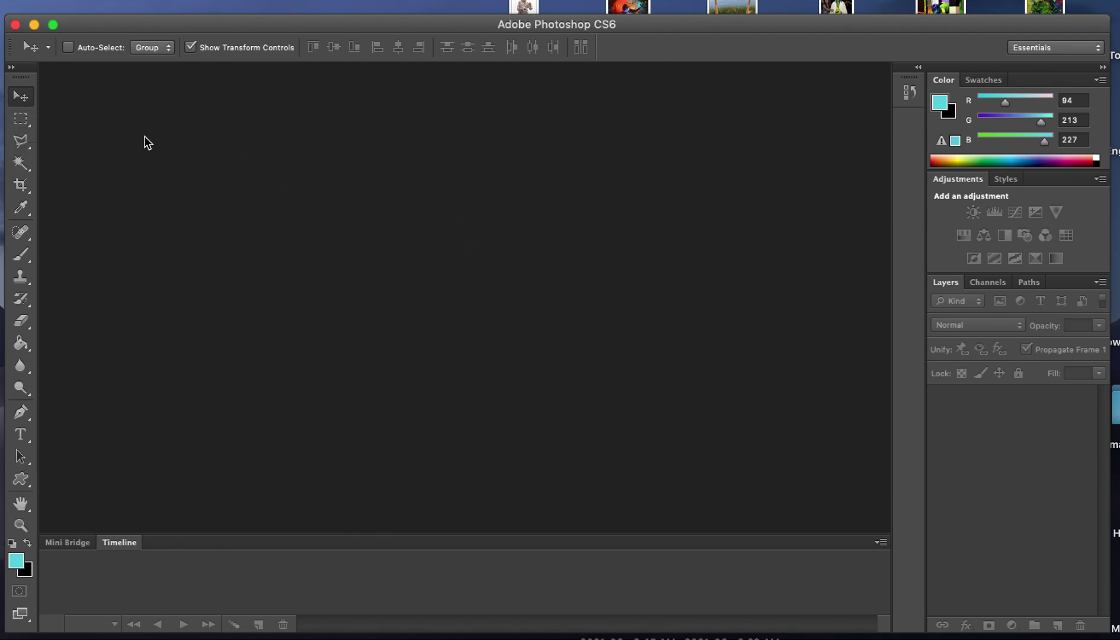
left_click(25, 146)
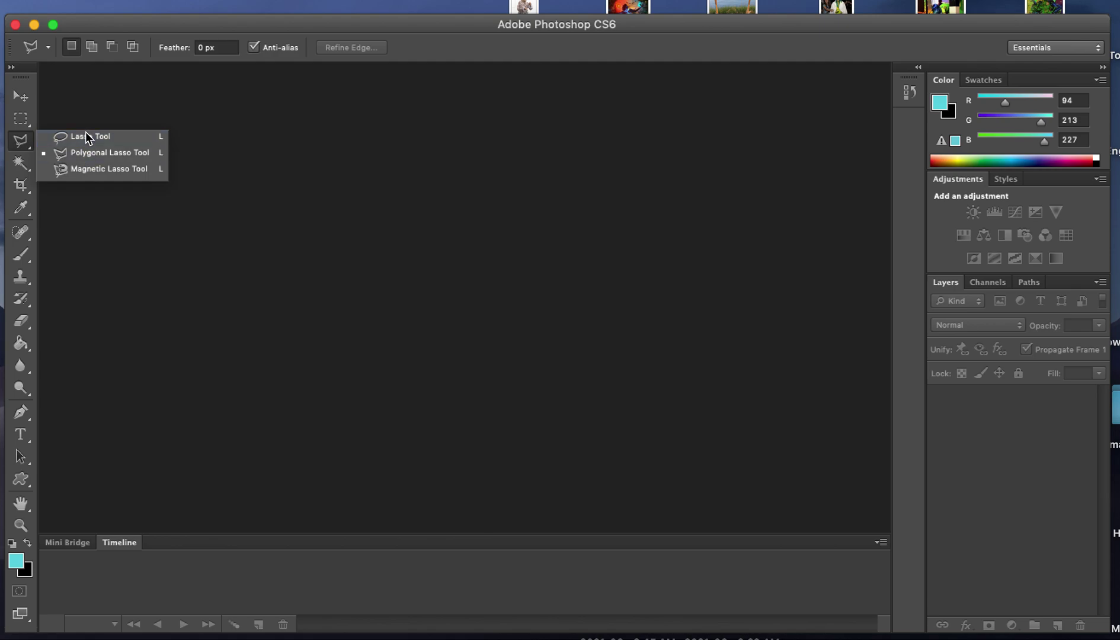
left_click(265, 170)
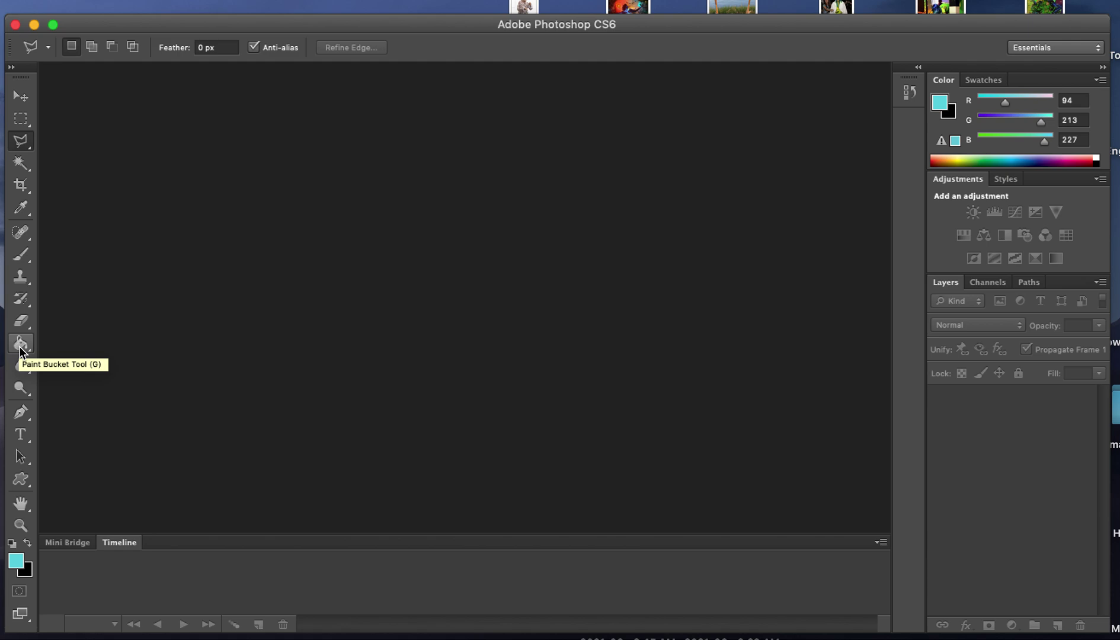
left_click(21, 436)
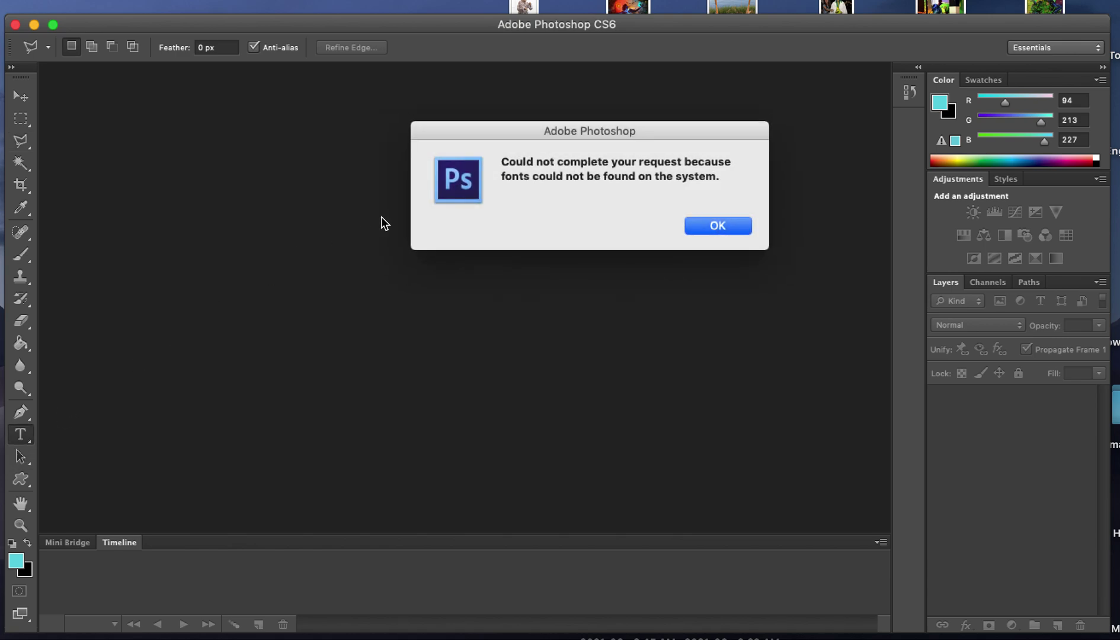
left_click(701, 228)
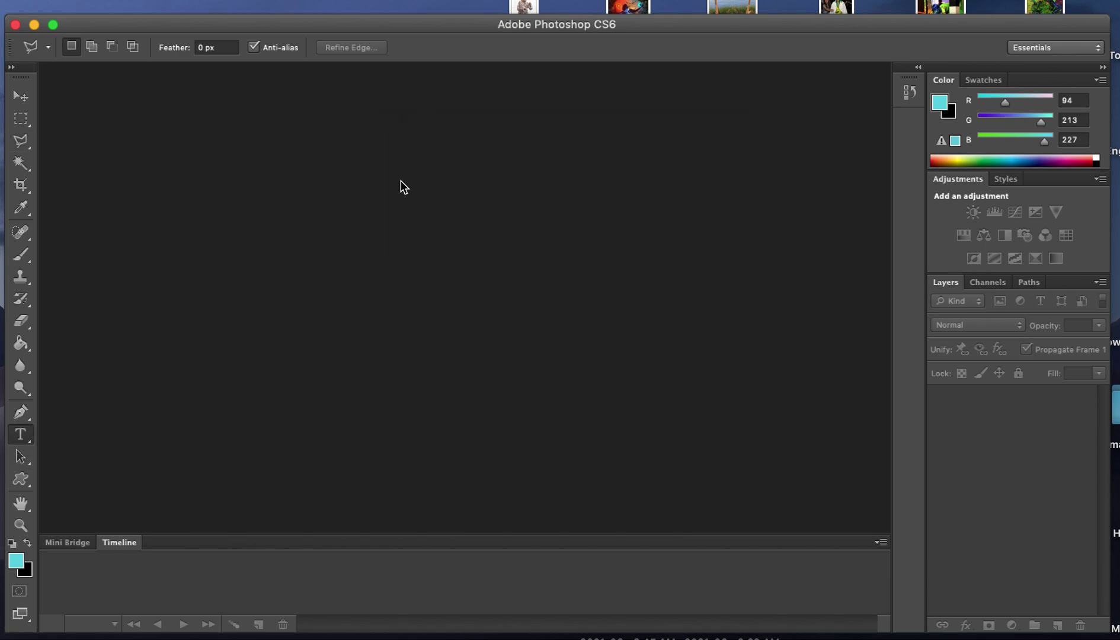
left_click(20, 101)
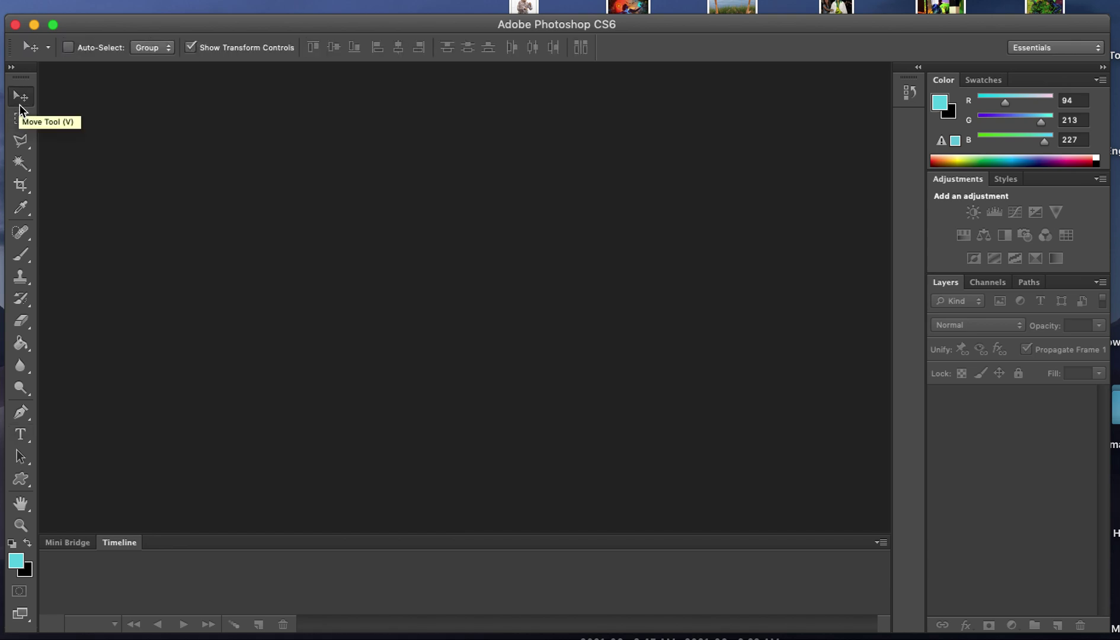
- Open the image foresttt.jpg from the Desktop
left_click(113, 0)
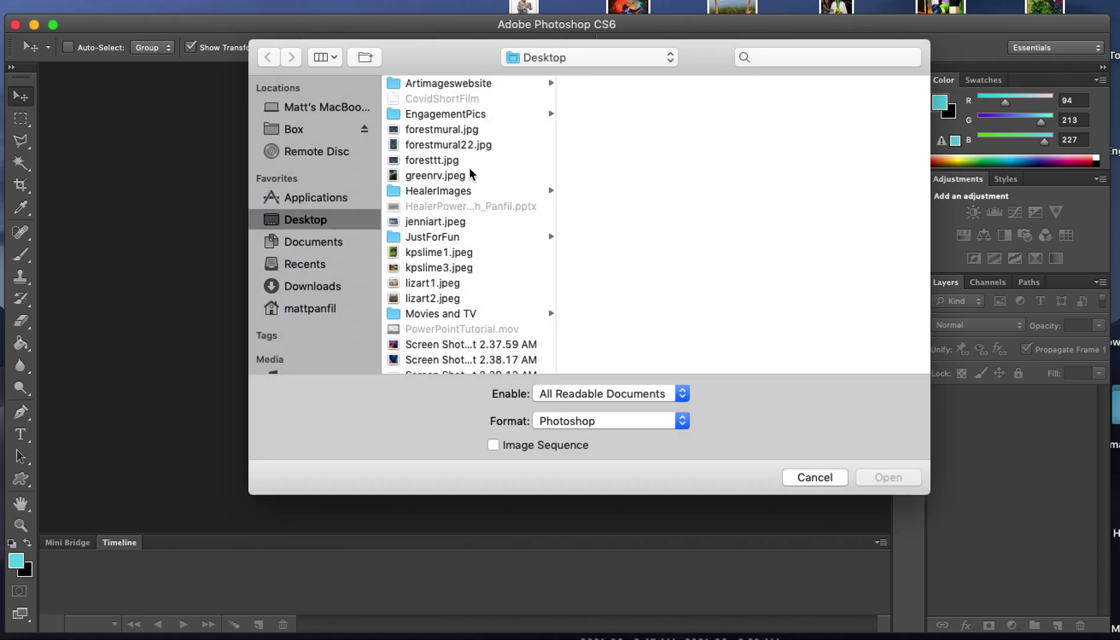
left_click(439, 148)
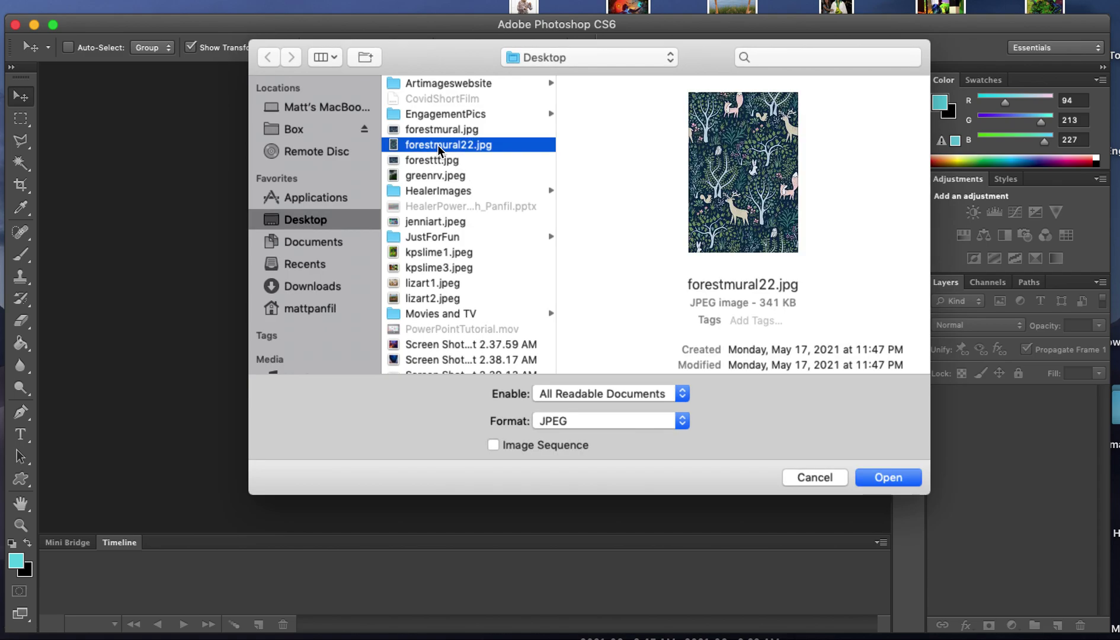
left_click(440, 161)
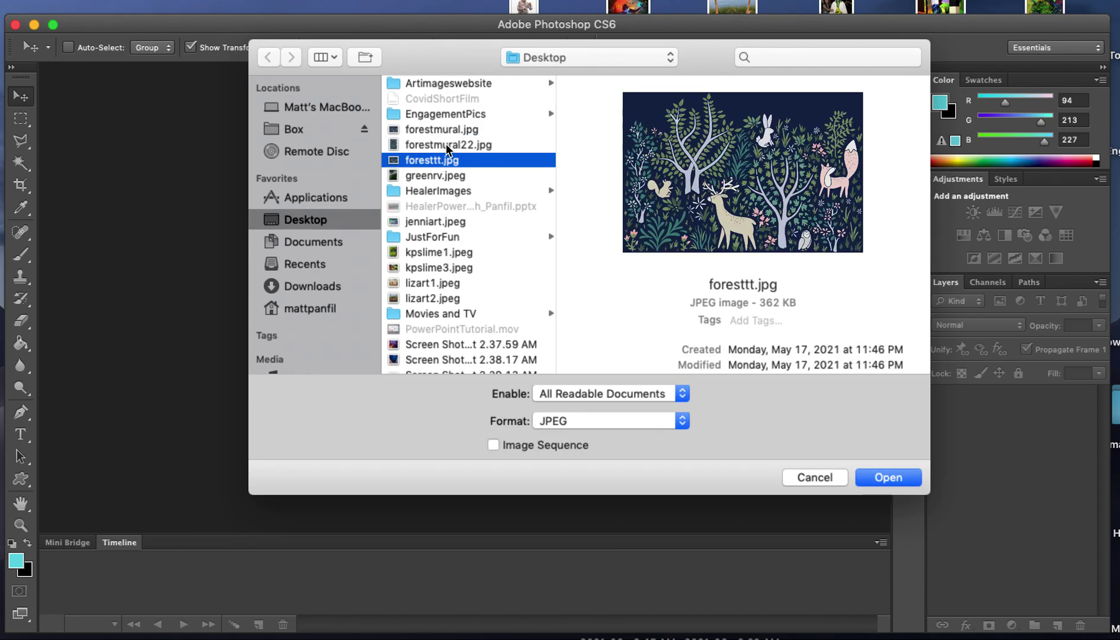
left_click(883, 477)
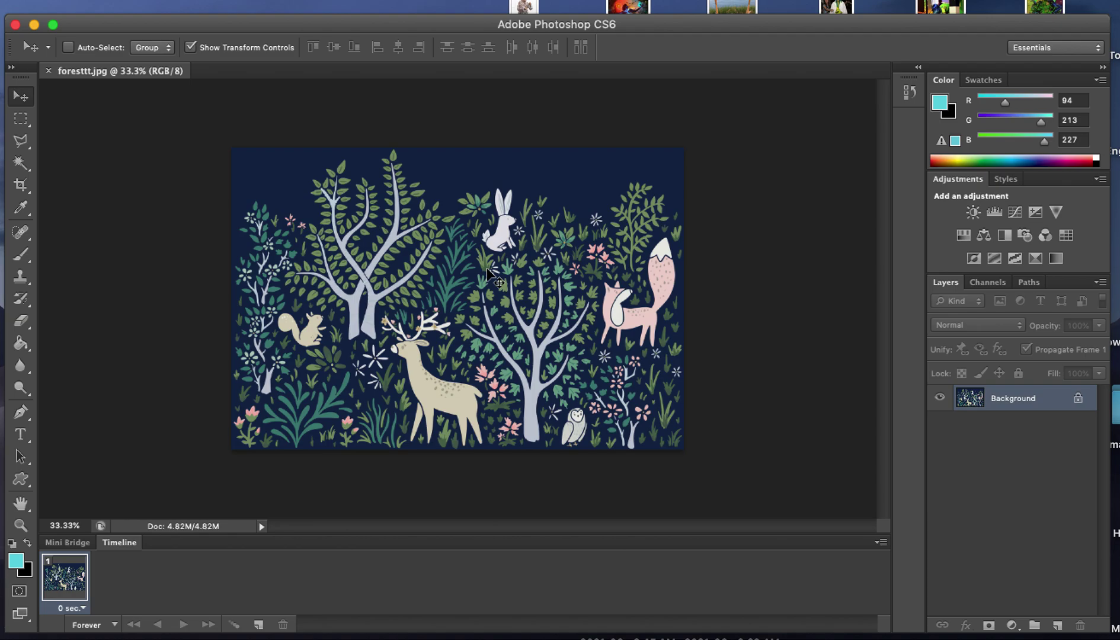
key("super+equal")
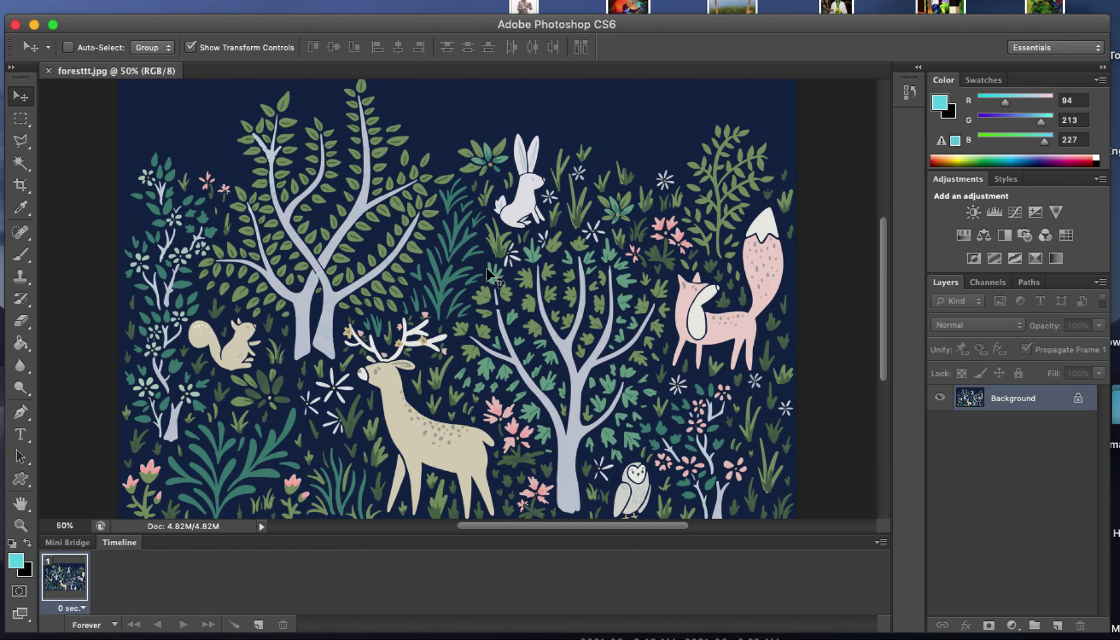
key("super+equal")
key("super+minus")
key("super+minus")
key("super+equal")
scroll(593, 245, "down", 5)
scroll(592, 245, "up", 6)
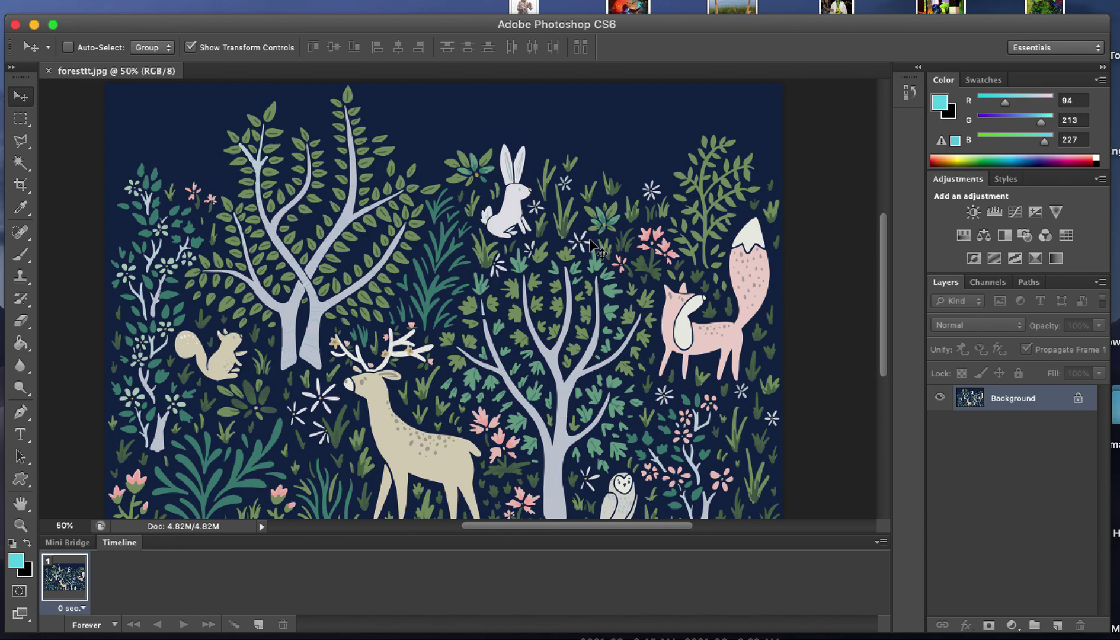
- Resample the forest image to a resolution of 300 pixels/inch, keeping its document size in inches
left_click(183, 0)
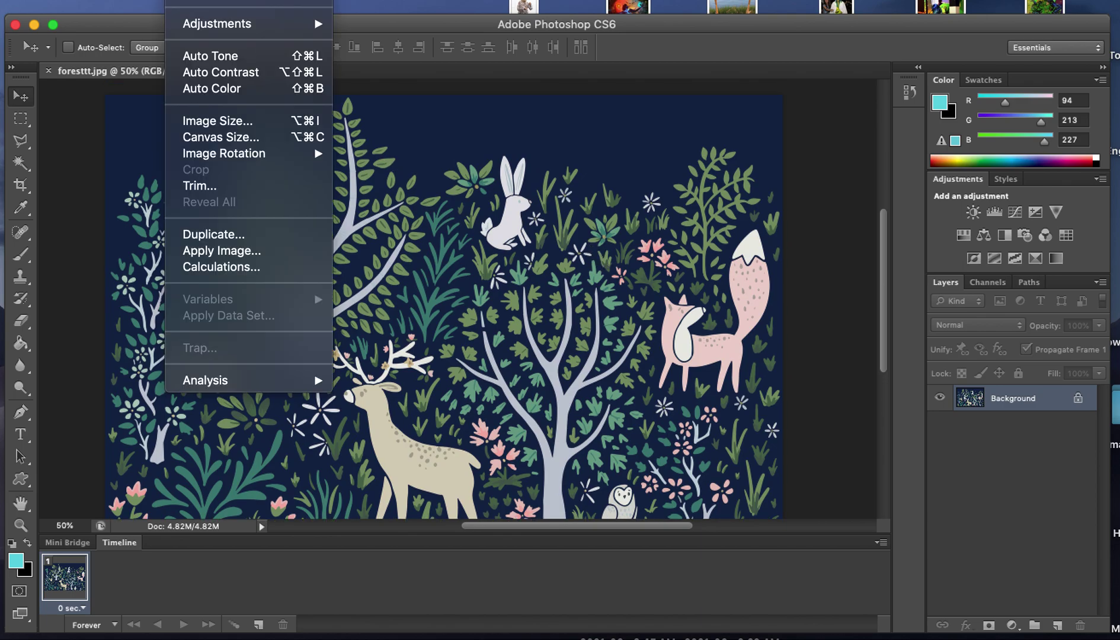
left_click(226, 122)
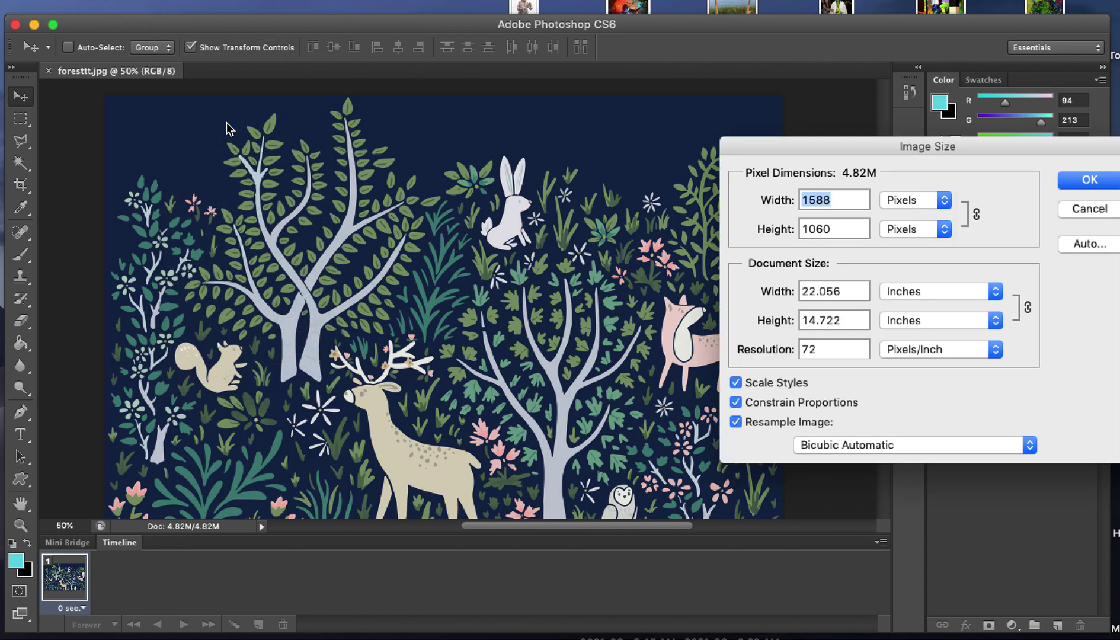
left_click_drag(856, 155, 422, 137)
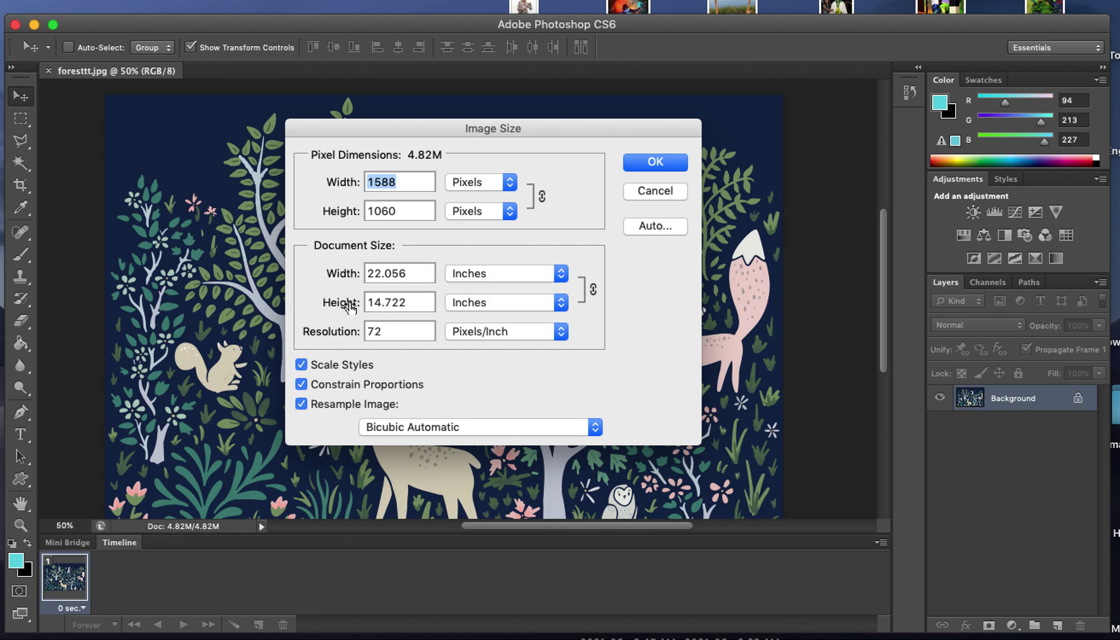
left_click(474, 279)
left_click(593, 234)
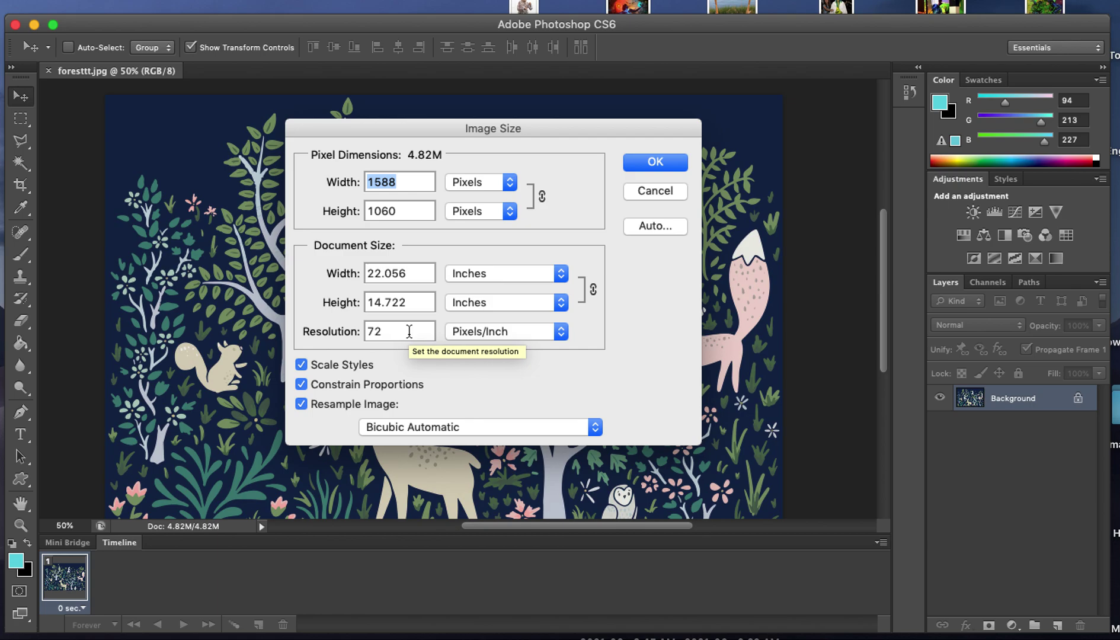
double_click(392, 332)
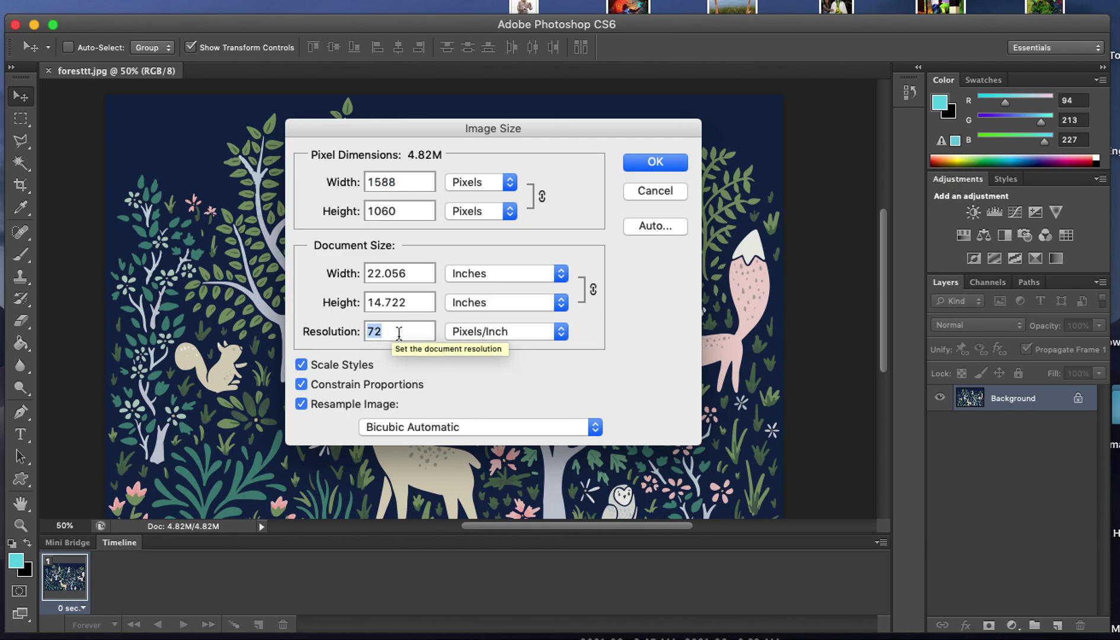
type("300")
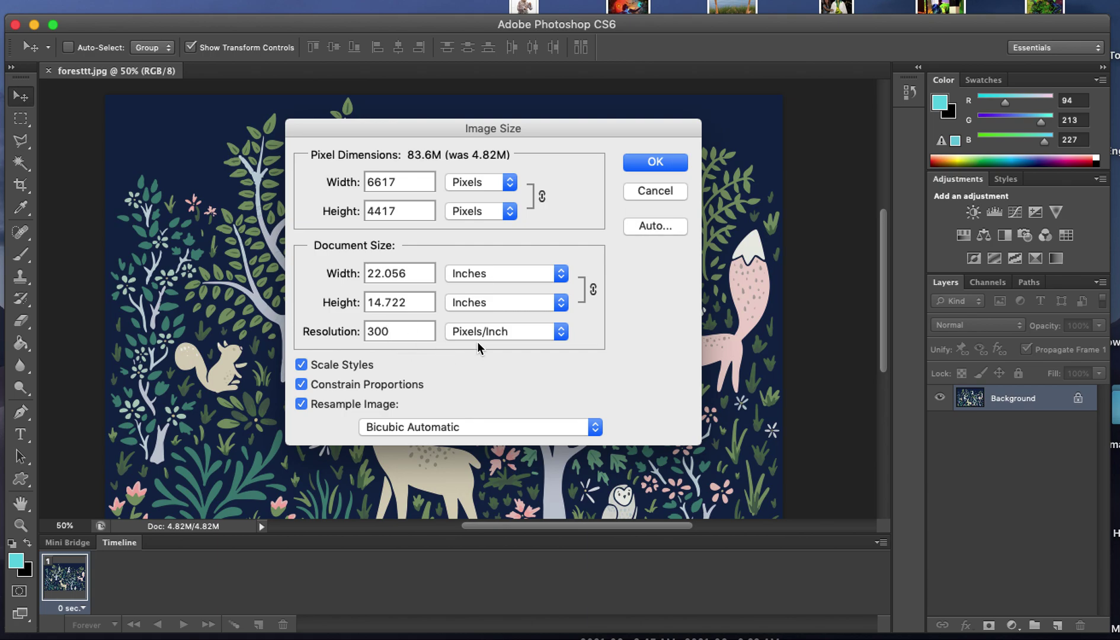
left_click(654, 163)
- Examine the resampled forest illustration at different magnifications, including the white rabbit in its upper part
scroll(587, 252, "down", 2)
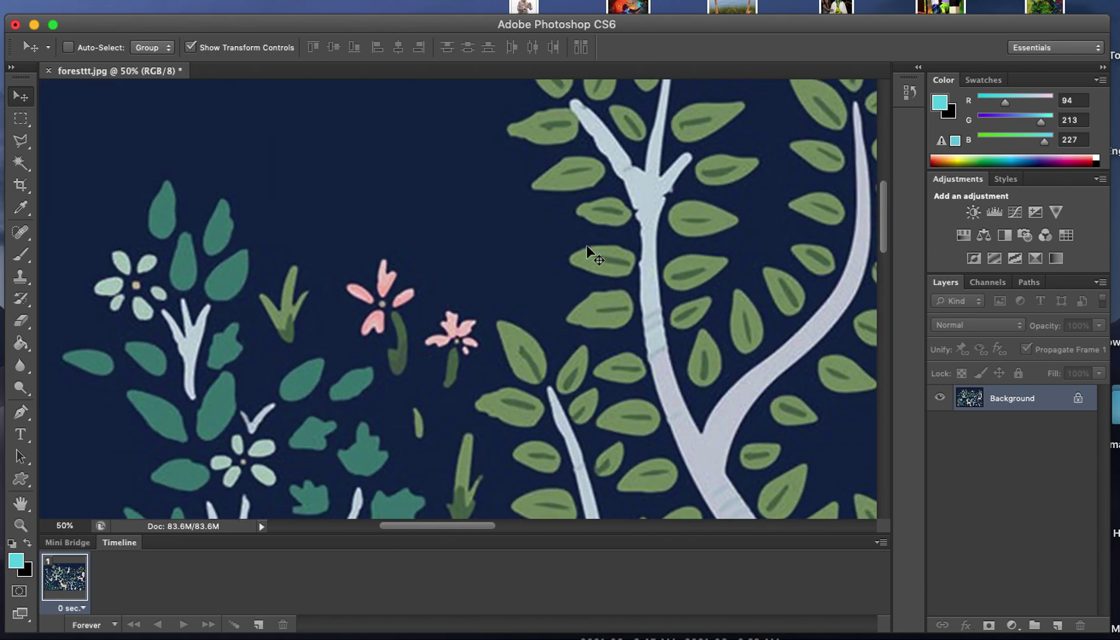
scroll(587, 252, "down", 3)
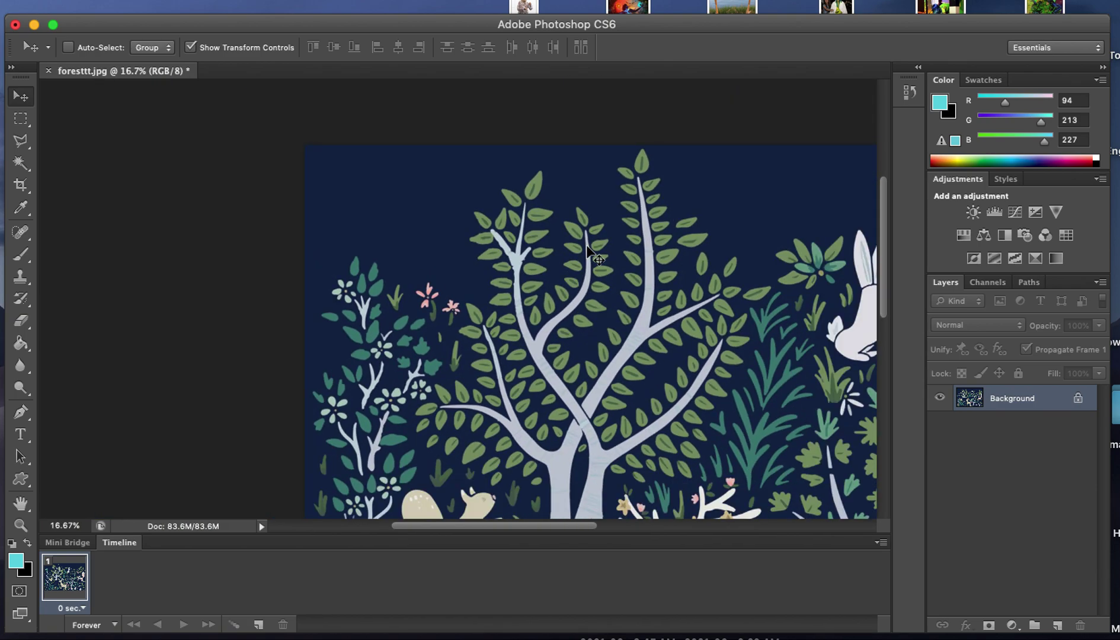
scroll(588, 252, "down", 5)
scroll(587, 252, "right", 3)
scroll(587, 253, "down", 1)
scroll(587, 252, "up", 2)
scroll(587, 252, "left", 2)
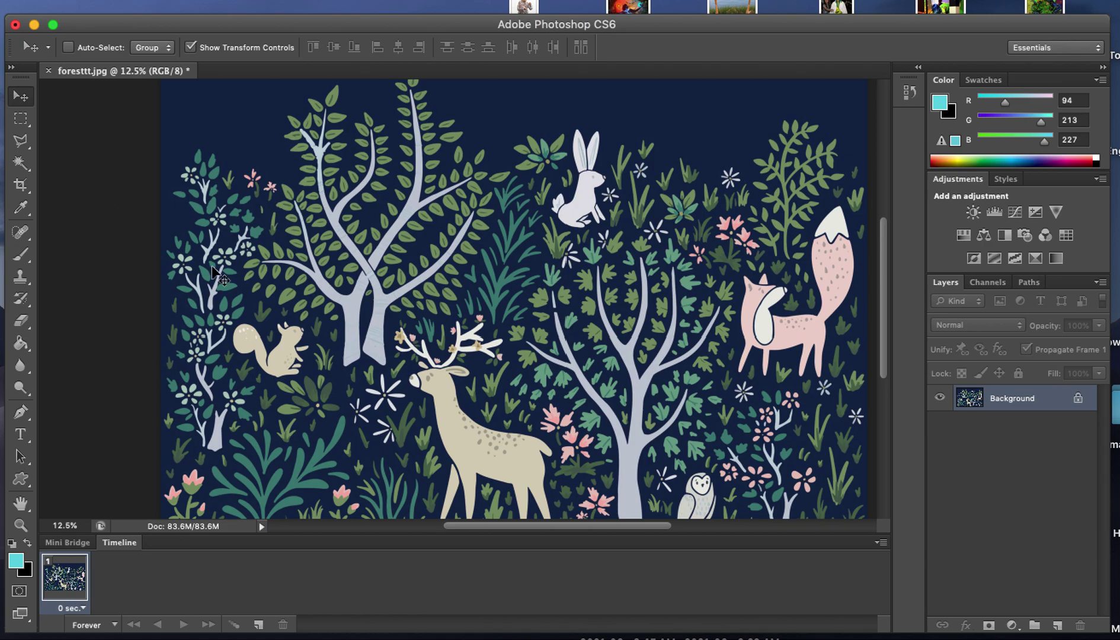
scroll(586, 143, "up", 1)
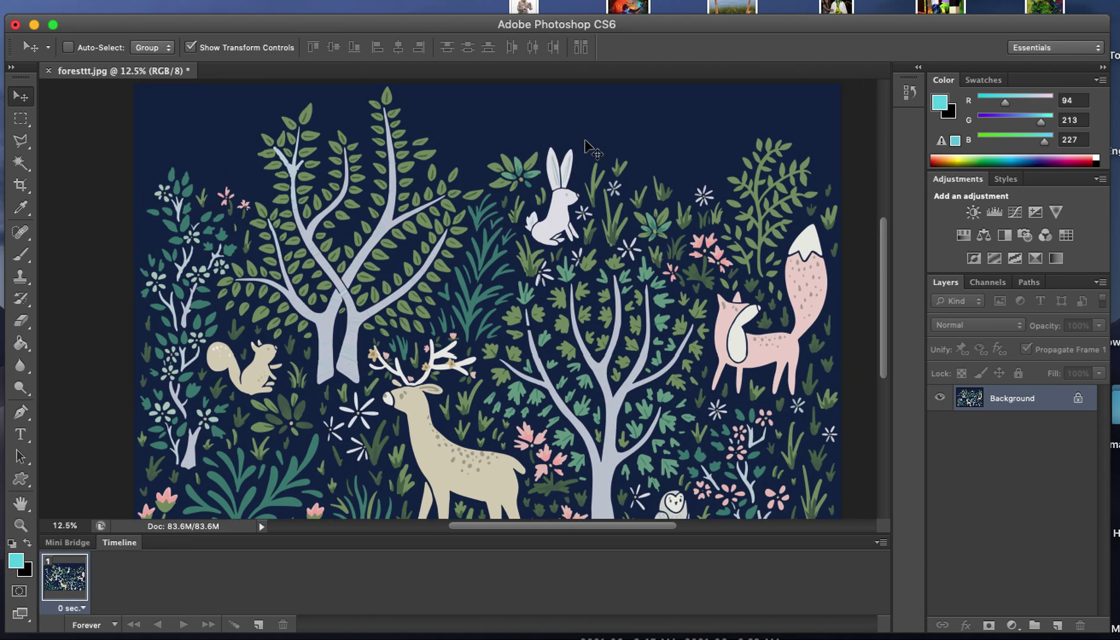
scroll(587, 142, "left", 2)
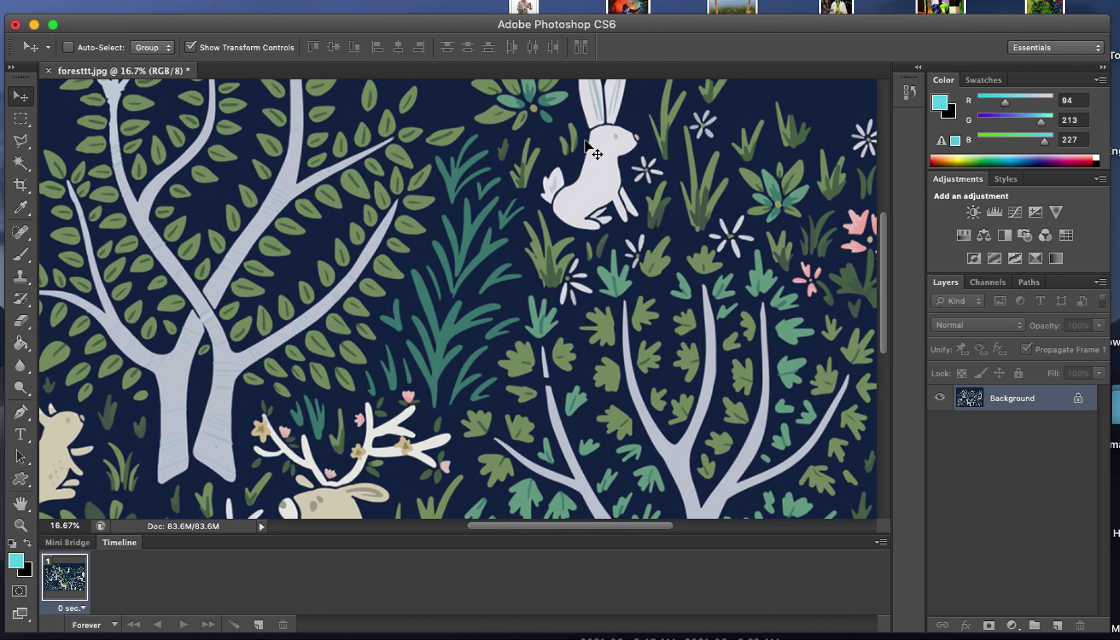
scroll(619, 204, "up", 1)
scroll(620, 199, "down", 2)
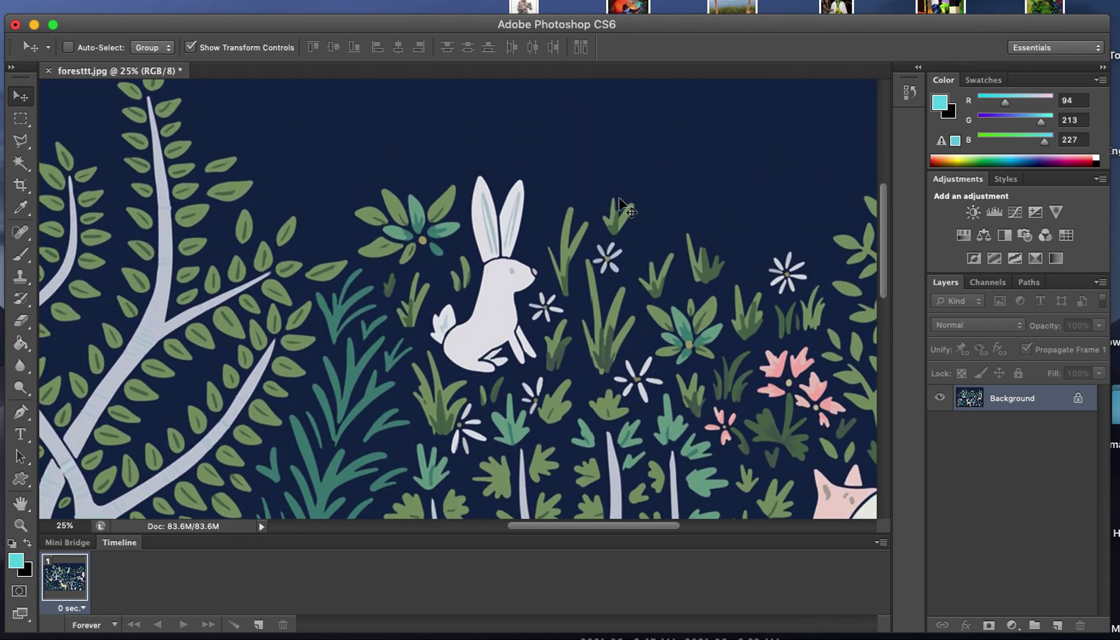
- Select the white rabbit with a loose freehand Lasso outline and copy it to the clipboard
left_click(24, 145)
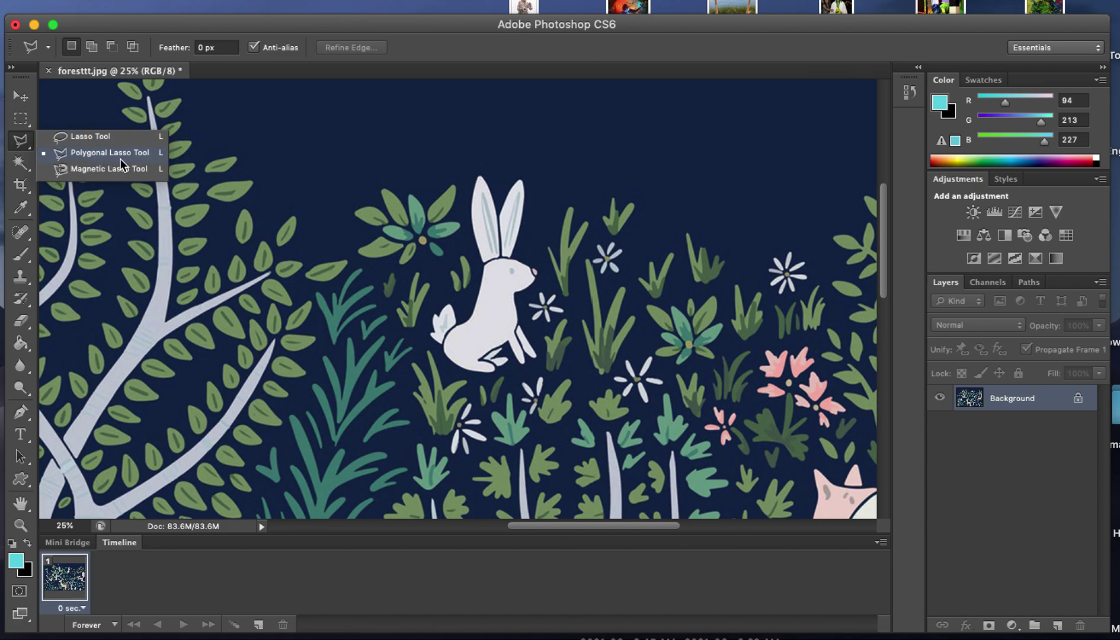
left_click(90, 137)
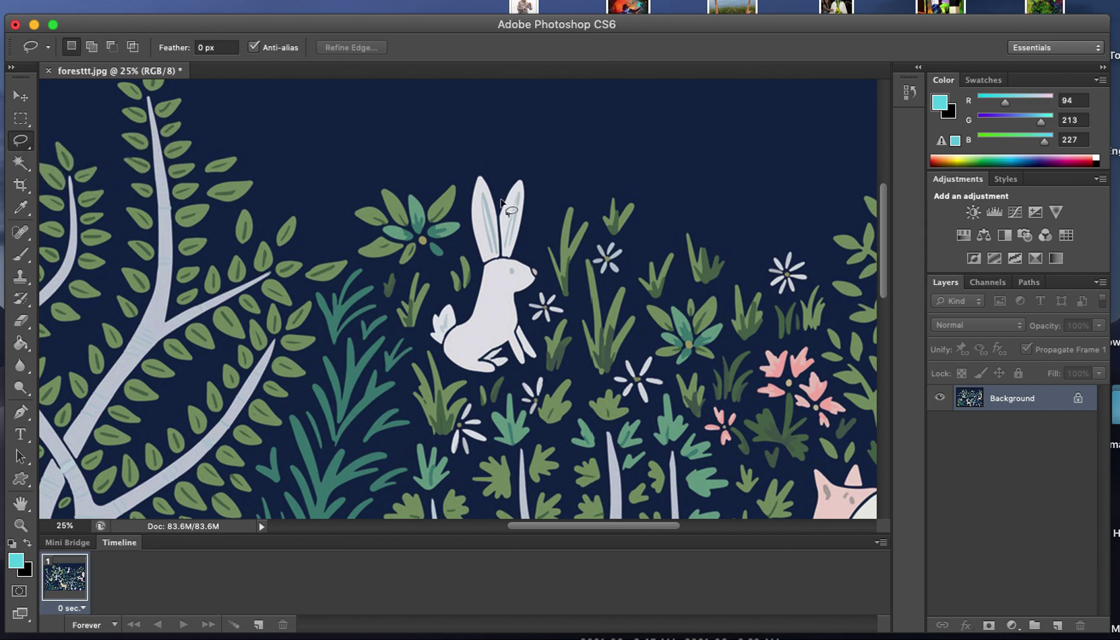
mouse_move(500, 202)
left_mouse_down()
mouse_move(488, 169)
mouse_move(472, 170)
mouse_move(469, 299)
mouse_move(435, 313)
mouse_move(428, 341)
mouse_move(474, 375)
mouse_move(515, 376)
mouse_move(551, 355)
mouse_move(525, 305)
mouse_move(546, 270)
mouse_move(530, 236)
mouse_move(533, 184)
mouse_move(517, 167)
mouse_move(501, 198)
left_mouse_up()
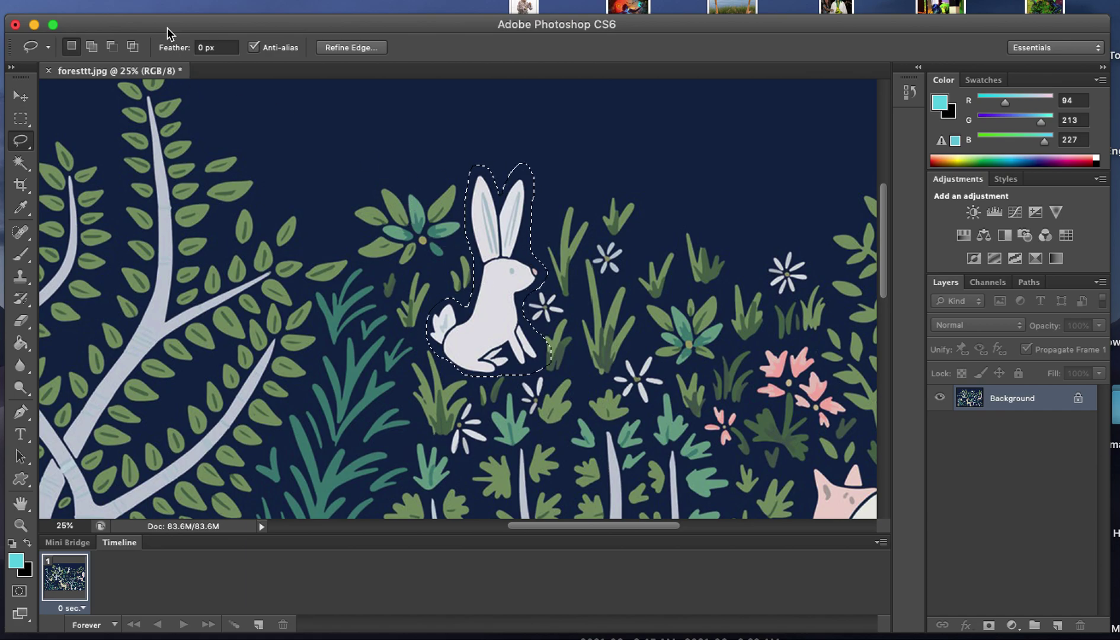
left_click(131, 0)
left_click(158, 105)
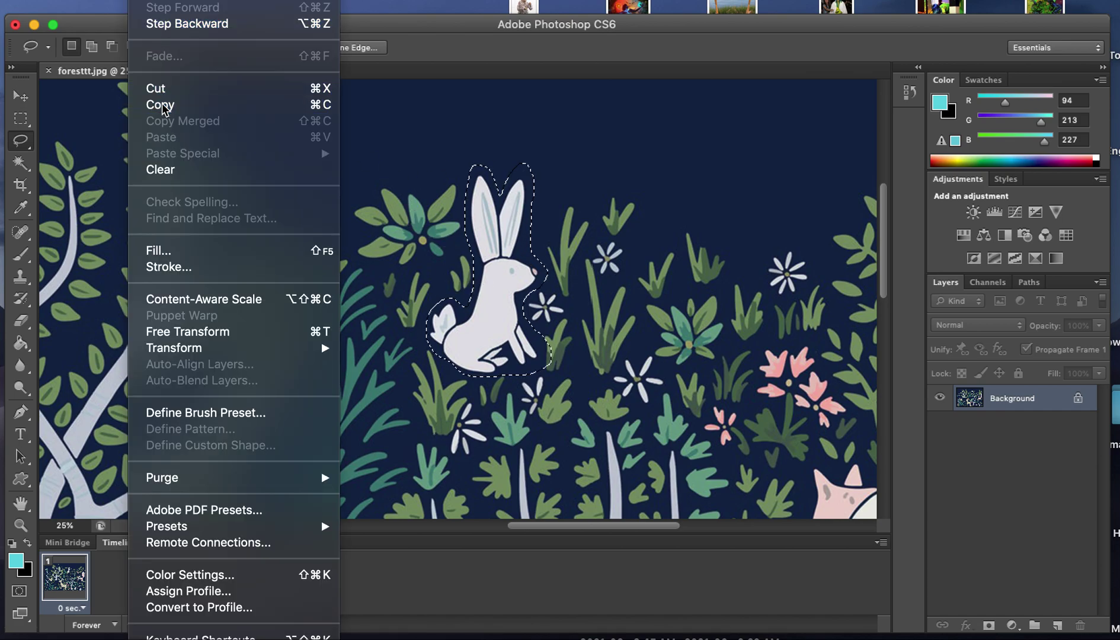
left_click(21, 118)
left_click(298, 139)
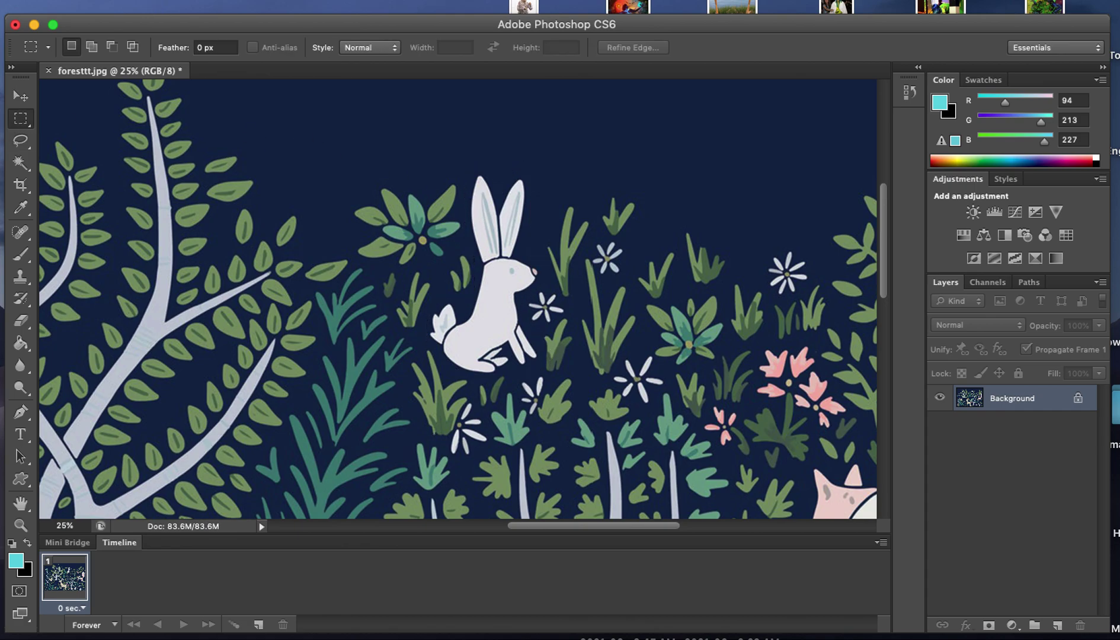
- Create a transparent 589 × 1004 pixel document at 300 pixels/inch from the Clipboard preset and paste the rabbit into it
left_click(105, 0)
left_click(127, 0)
left_click_drag(429, 178, 304, 158)
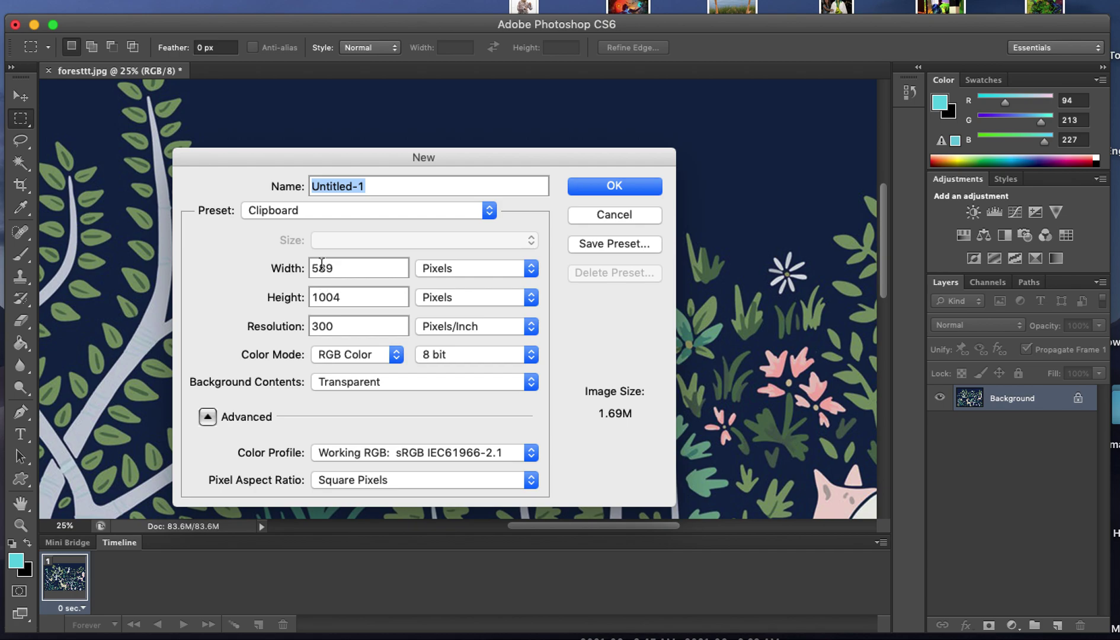
left_click(614, 186)
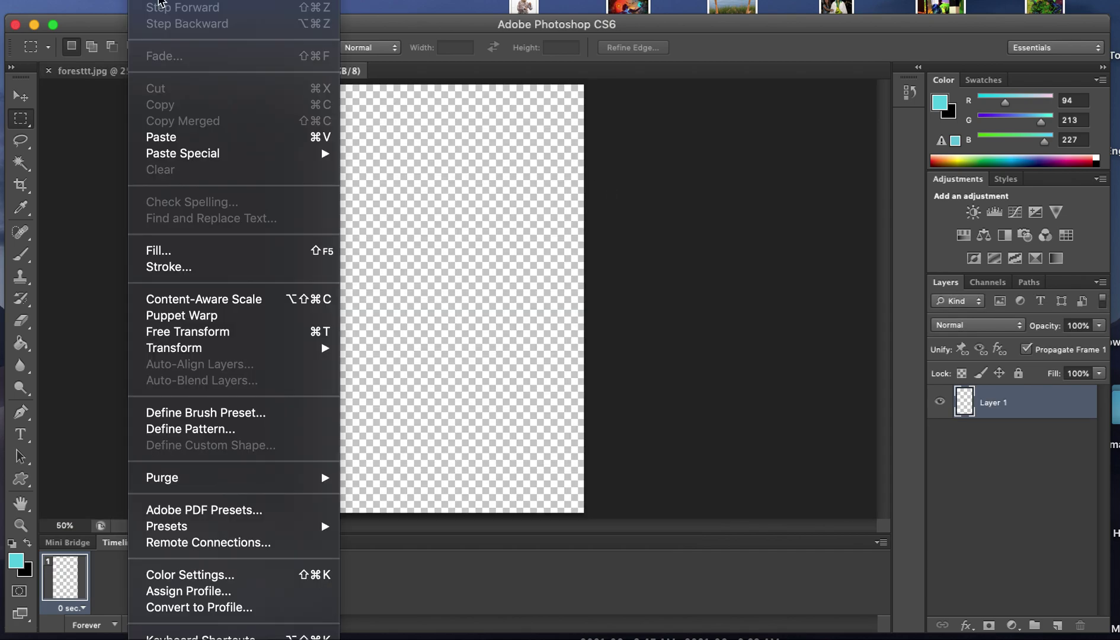
left_click(168, 136)
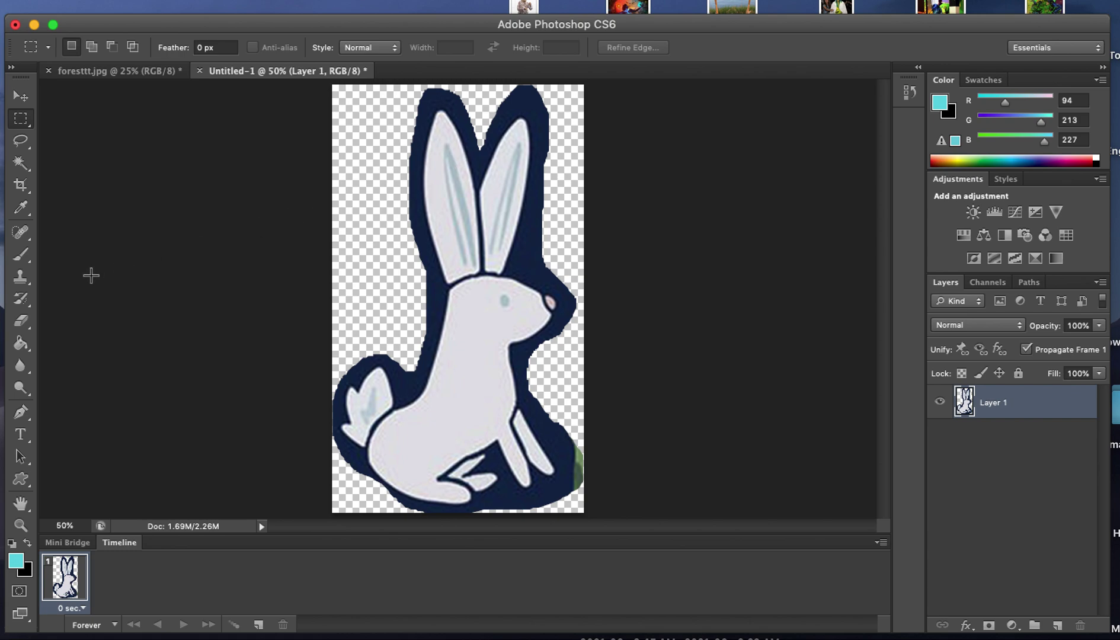
- Set up the Eraser with a soft round brush of 66 px and 0% hardness
left_click(21, 322)
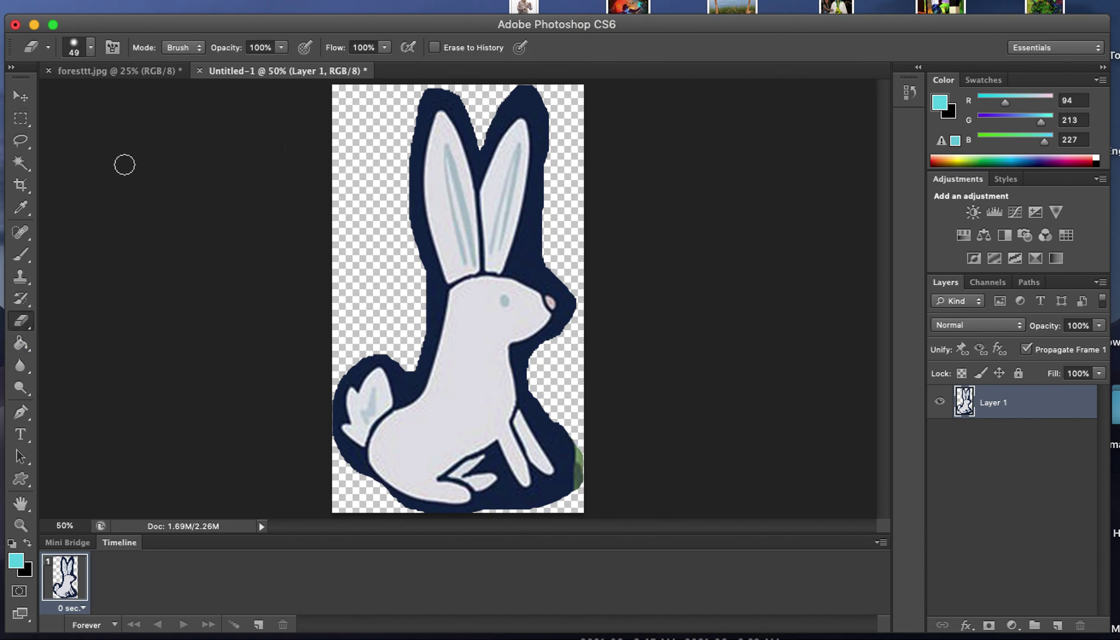
left_click(22, 256)
left_click(23, 321)
left_click(92, 49)
left_click_drag(69, 101, 69, 101)
left_click(48, 181)
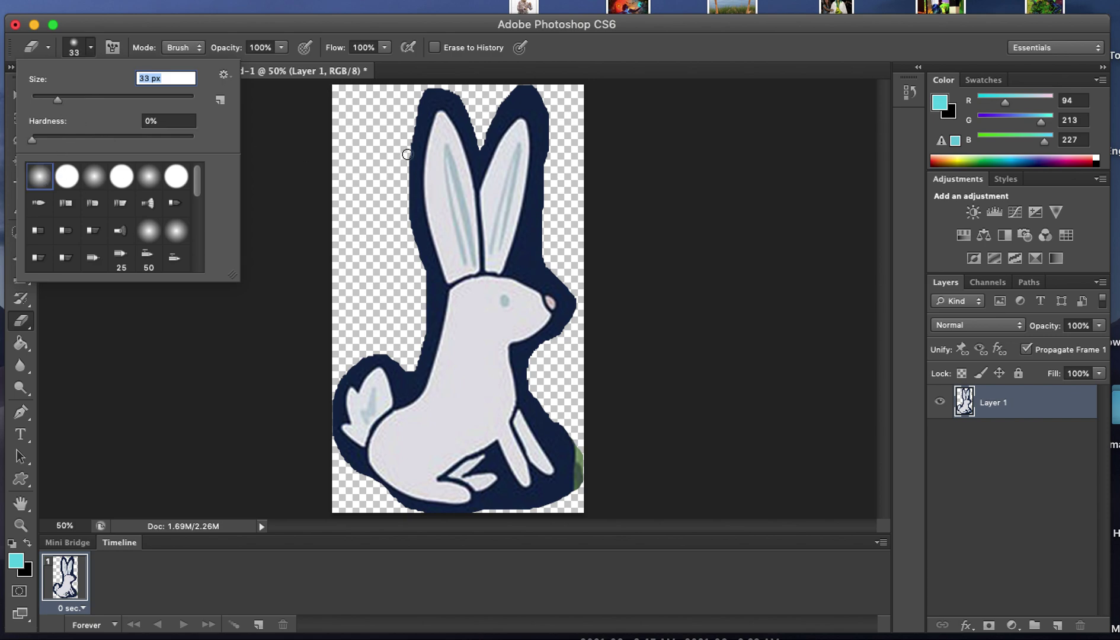
left_click_drag(59, 102, 64, 100)
left_click_drag(67, 99, 71, 99)
left_click(378, 226)
- Erase the navy background around the rabbit with the soft 66 px Eraser, leaving a soft dark edge along its outline
key("super+plus")
key("super+plus")
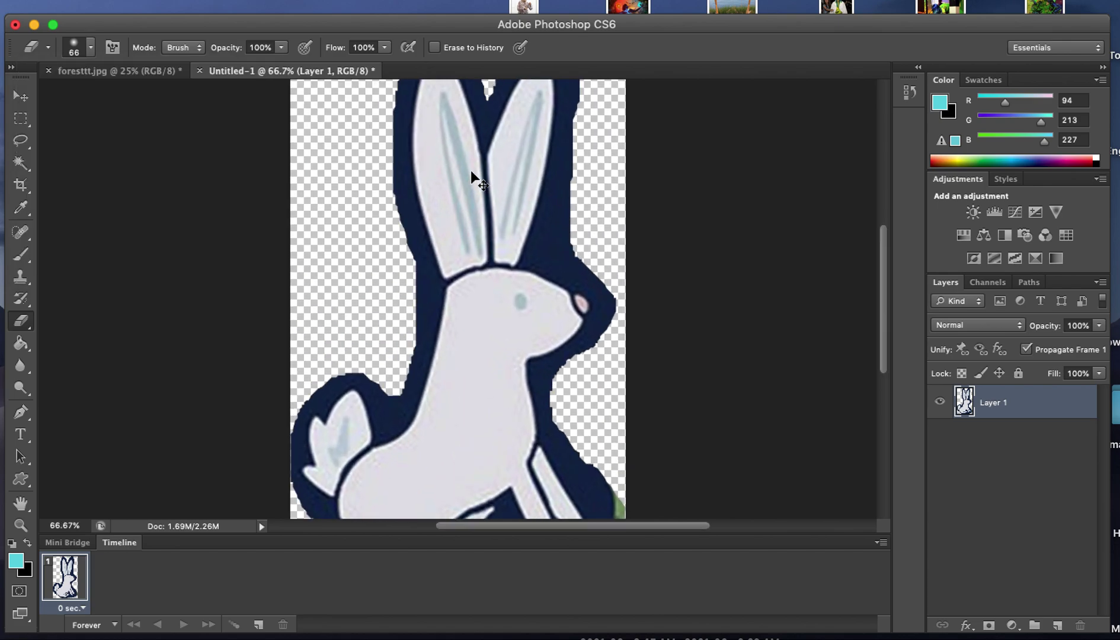
mouse_move(409, 216)
left_mouse_down()
mouse_move(403, 301)
mouse_move(380, 218)
mouse_move(381, 166)
mouse_move(369, 170)
left_mouse_up()
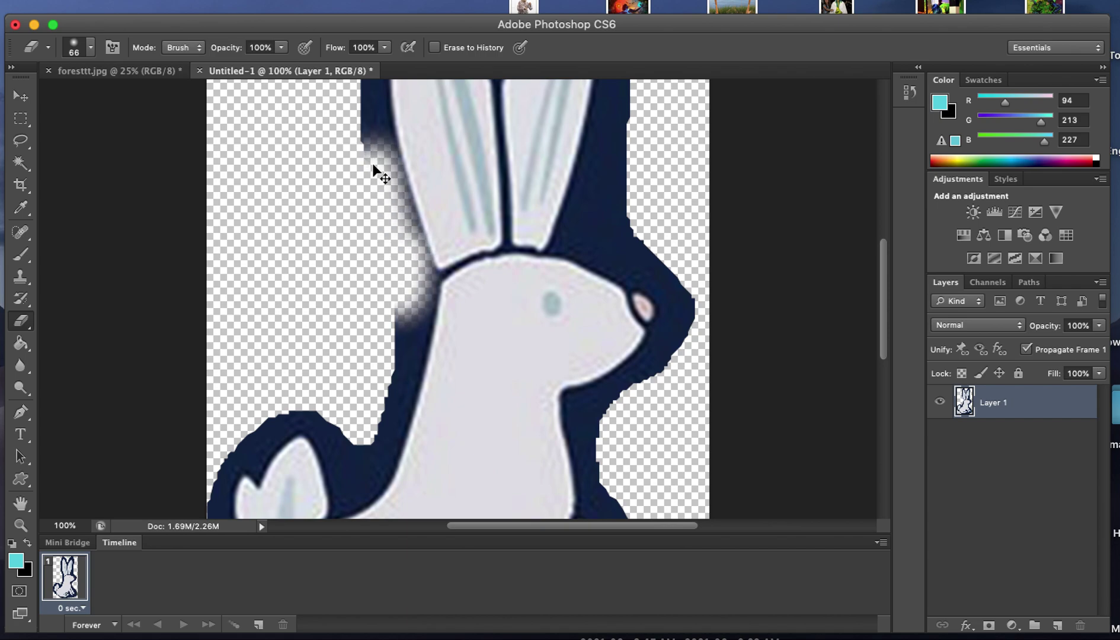
key("super+minus")
mouse_move(398, 226)
left_mouse_down()
mouse_move(391, 151)
mouse_move(417, 153)
mouse_move(425, 102)
mouse_move(449, 102)
mouse_move(474, 123)
mouse_move(462, 107)
mouse_move(478, 155)
mouse_move(508, 106)
mouse_move(542, 104)
mouse_move(532, 100)
mouse_move(546, 157)
mouse_move(527, 266)
mouse_move(562, 274)
mouse_move(574, 293)
mouse_move(566, 342)
mouse_move(536, 350)
mouse_move(529, 372)
mouse_move(565, 436)
mouse_move(578, 489)
mouse_move(570, 478)
mouse_move(537, 495)
mouse_move(525, 517)
mouse_move(495, 505)
mouse_move(425, 523)
mouse_move(394, 510)
mouse_move(325, 443)
mouse_move(330, 384)
mouse_move(367, 356)
mouse_move(417, 372)
mouse_move(424, 307)
left_mouse_up()
key("super+minus")
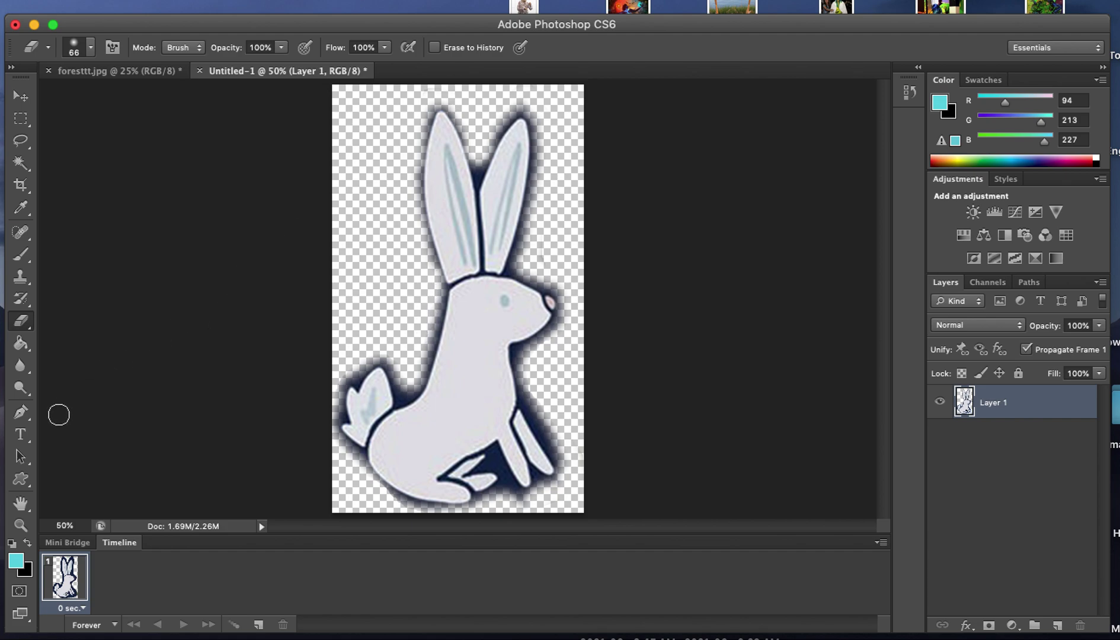
- Activate the Type tool and set the foreground color to black (000000)
left_click(24, 435)
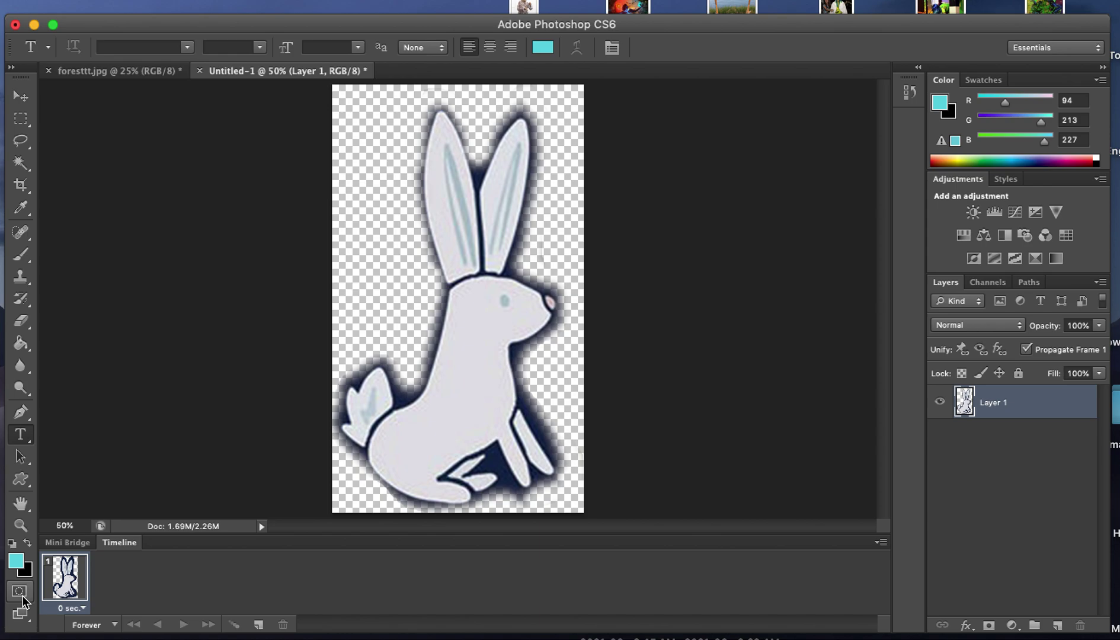
left_click(16, 564)
left_click_drag(793, 338, 693, 384)
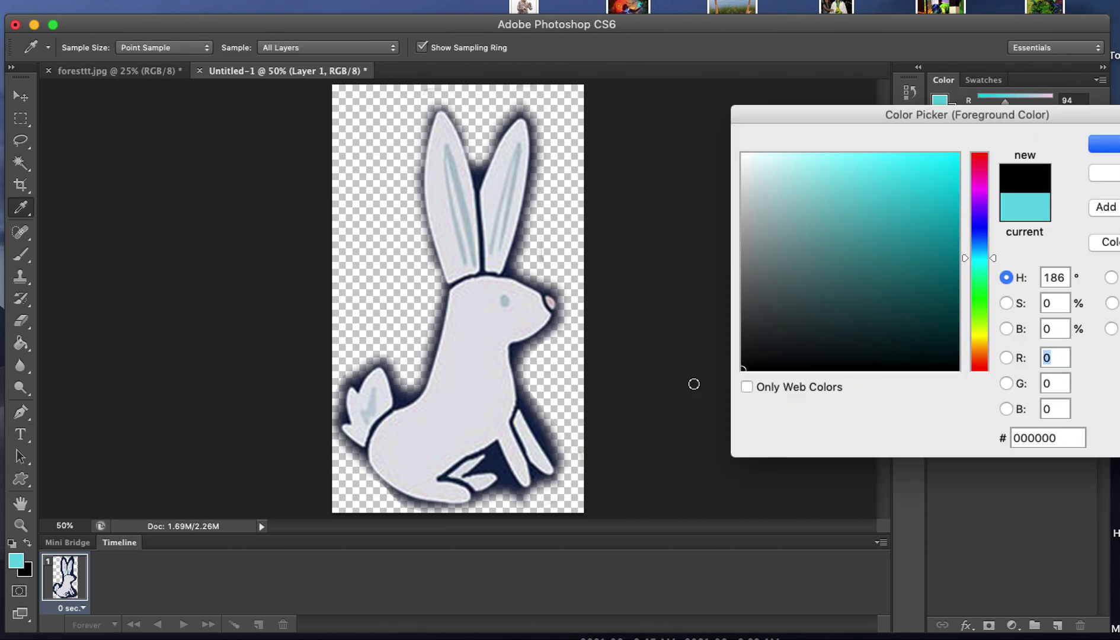
left_click(1116, 148)
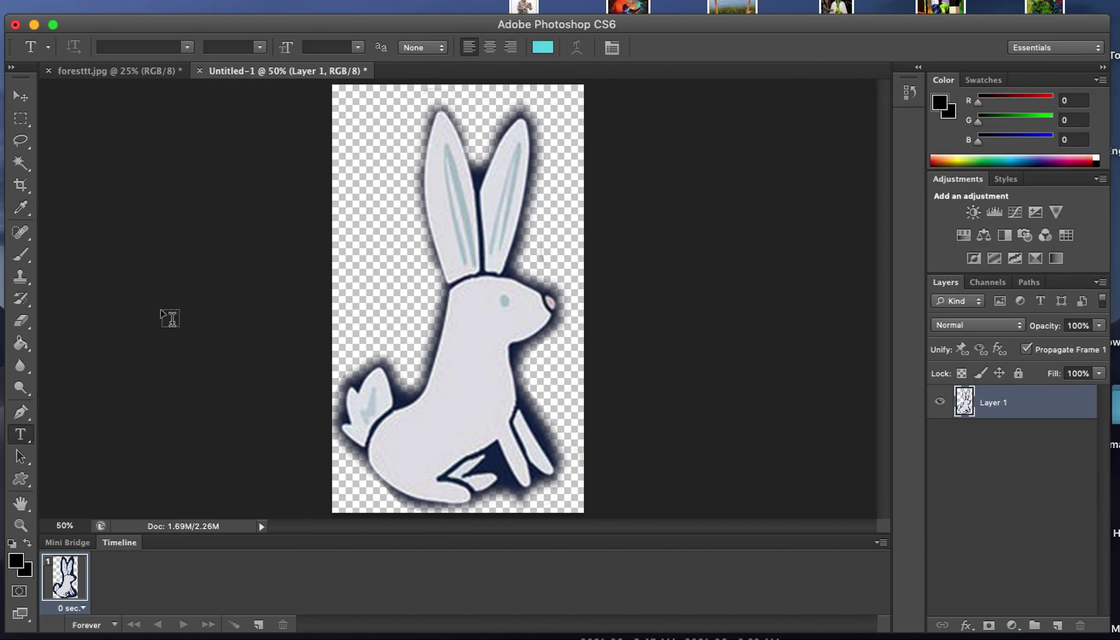
- Try to start a text on the empty canvas beside the rabbit's ears and choose a font style
left_click(368, 147)
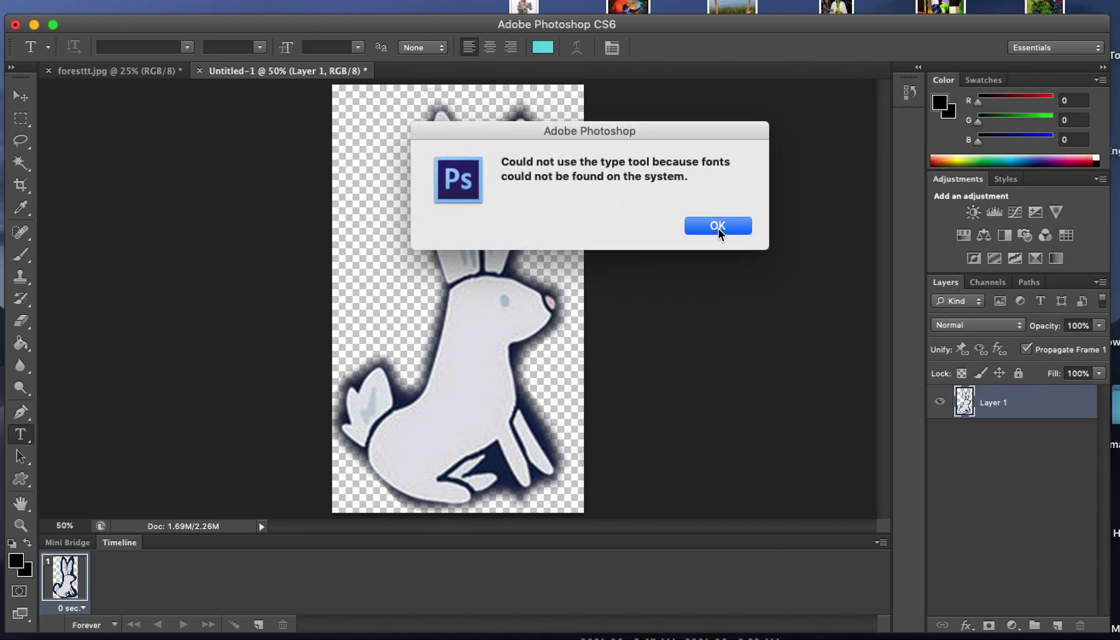
left_click(717, 226)
left_click(256, 52)
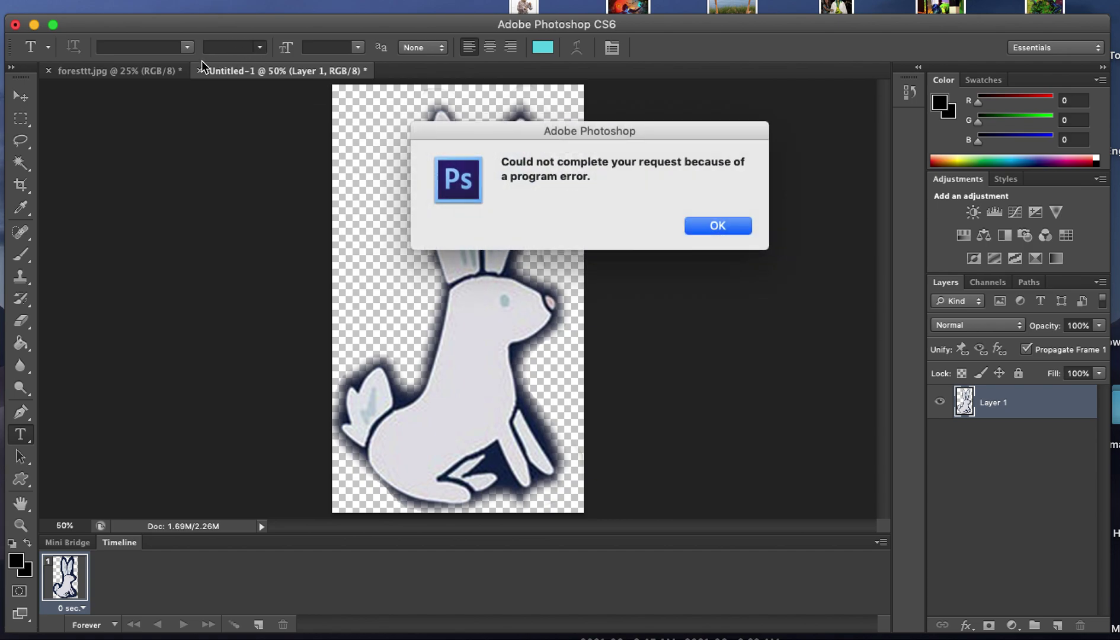
left_click(724, 228)
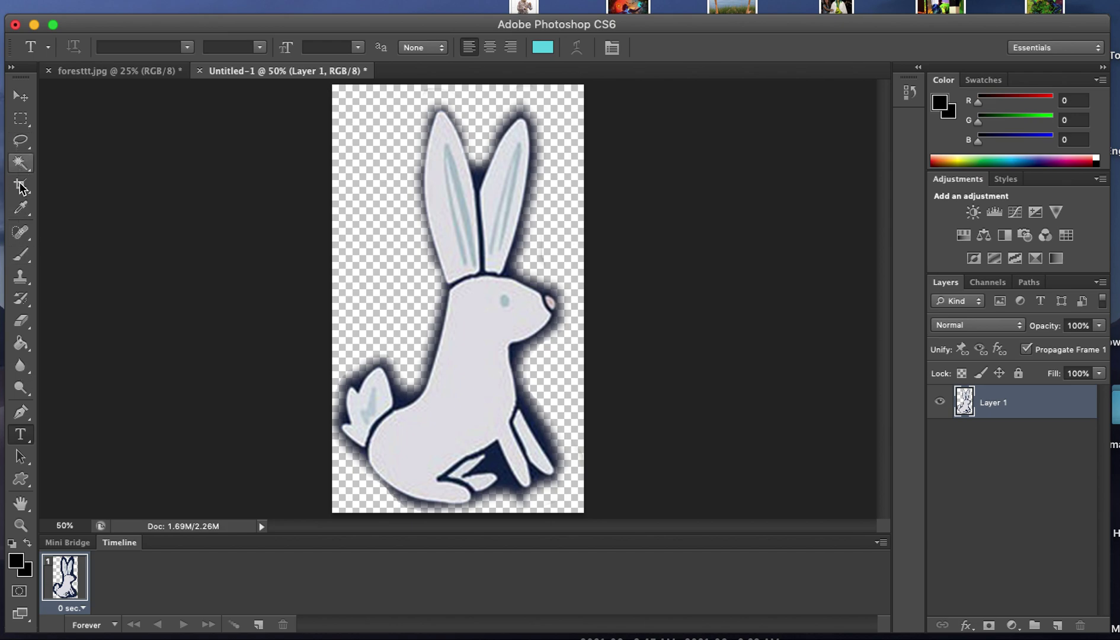
- Switch to the Brush tool and open the image jenniart.jpeg from the Desktop
left_click(20, 256)
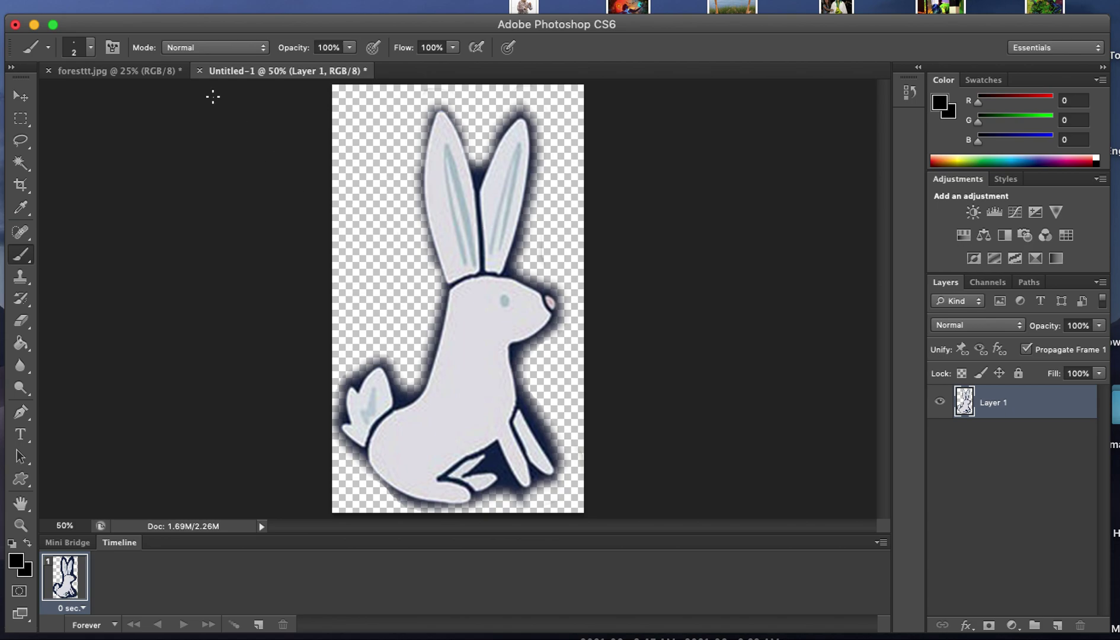
left_click(118, 1)
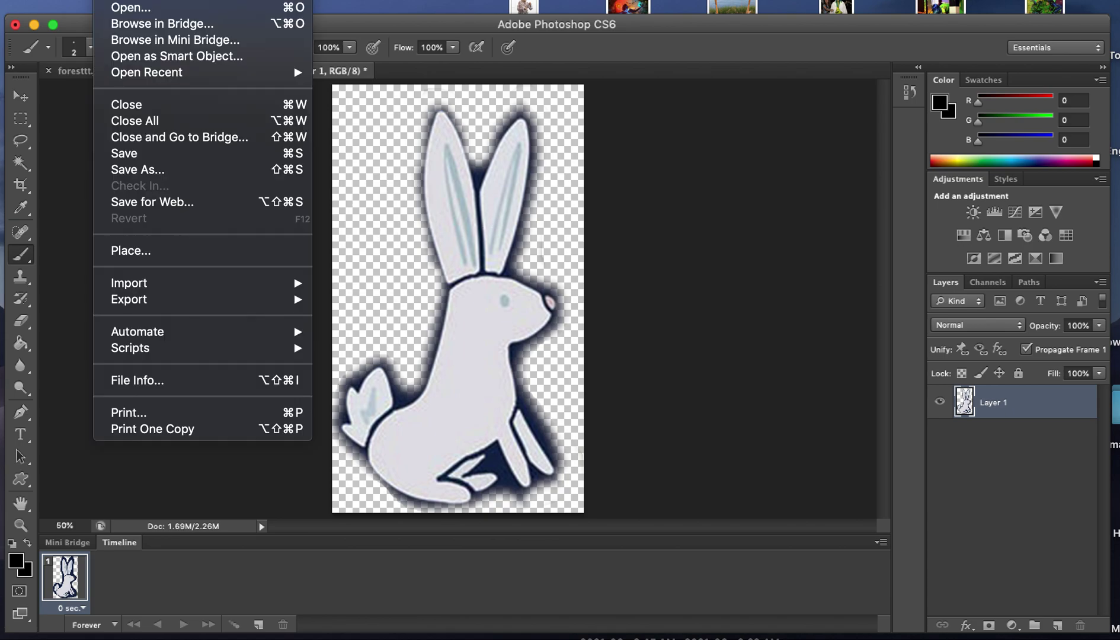
left_click(120, 10)
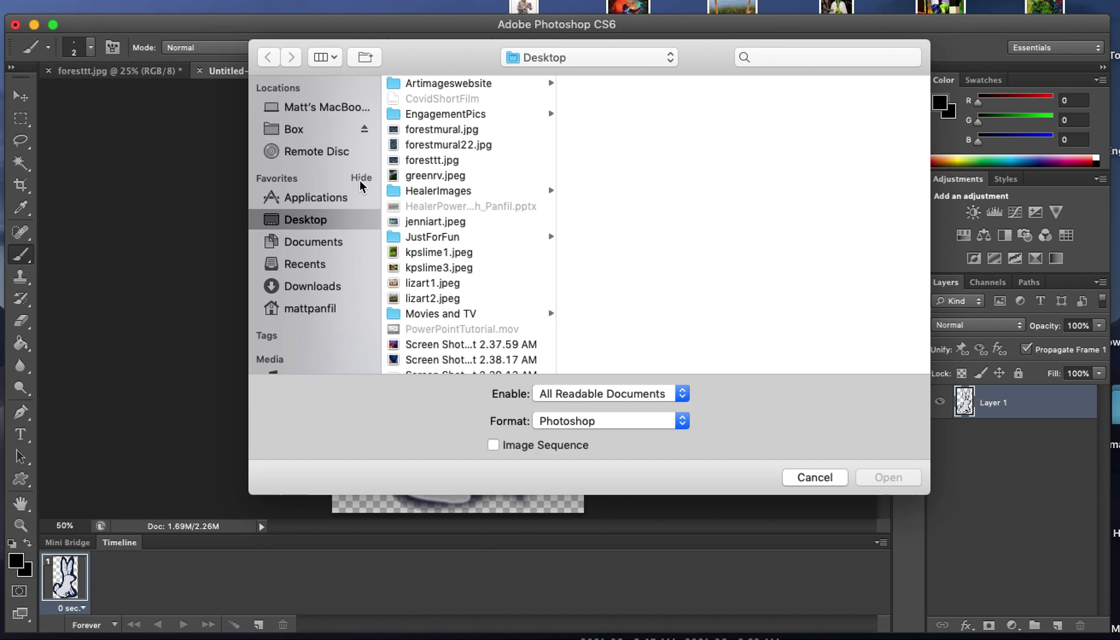
left_click(437, 224)
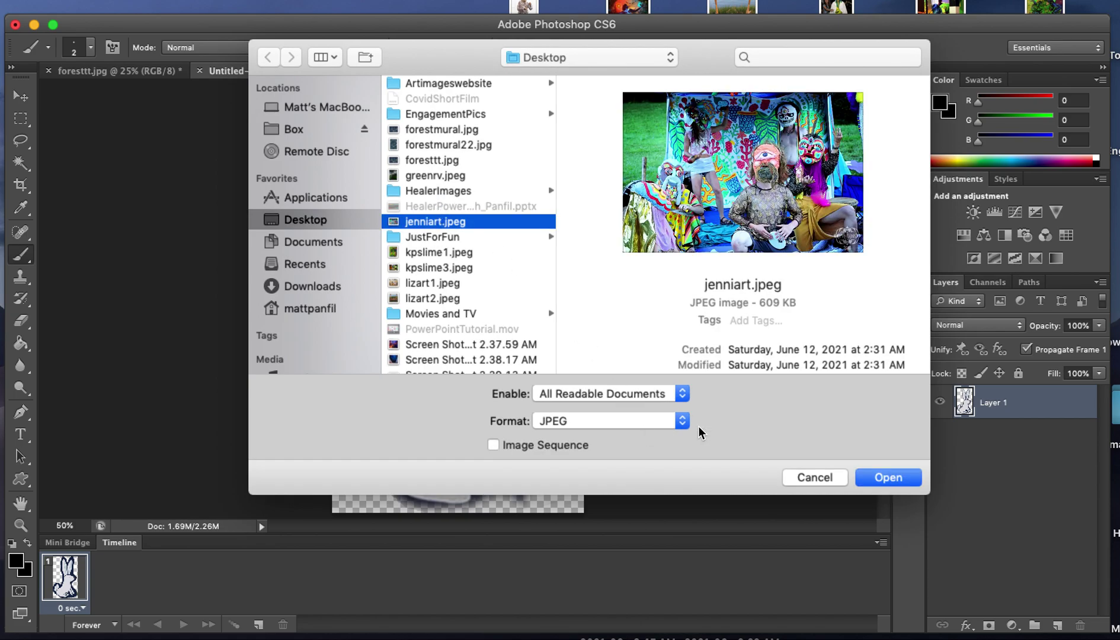
left_click(888, 483)
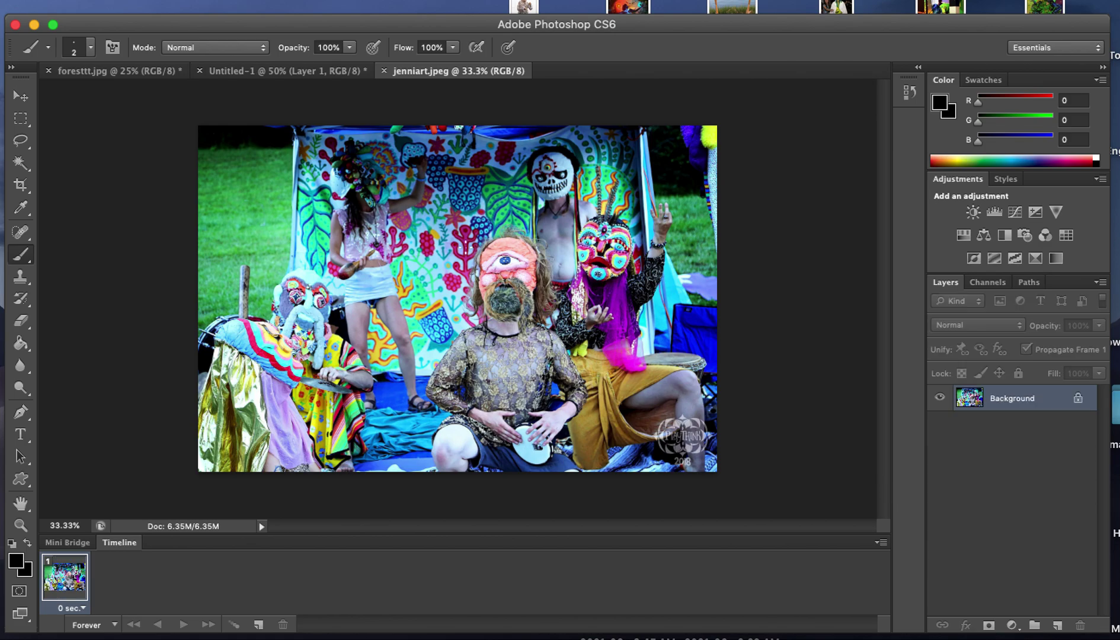
- Return to the rabbit document, select the whole rabbit with a rectangular marquee and copy it
left_click(278, 76)
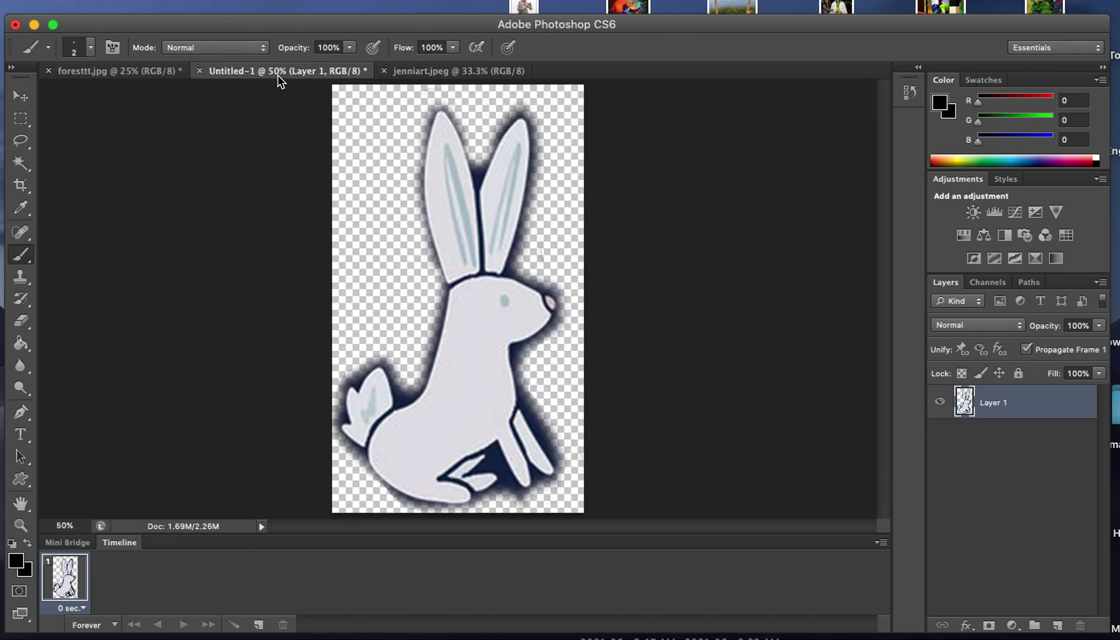
left_click(28, 98)
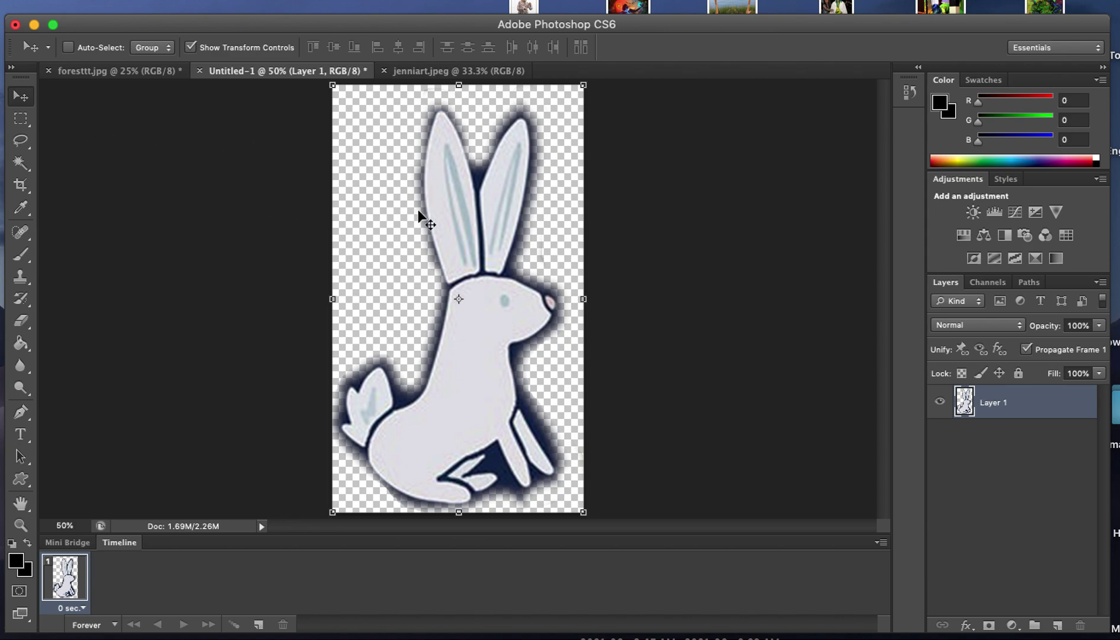
left_click(141, 3)
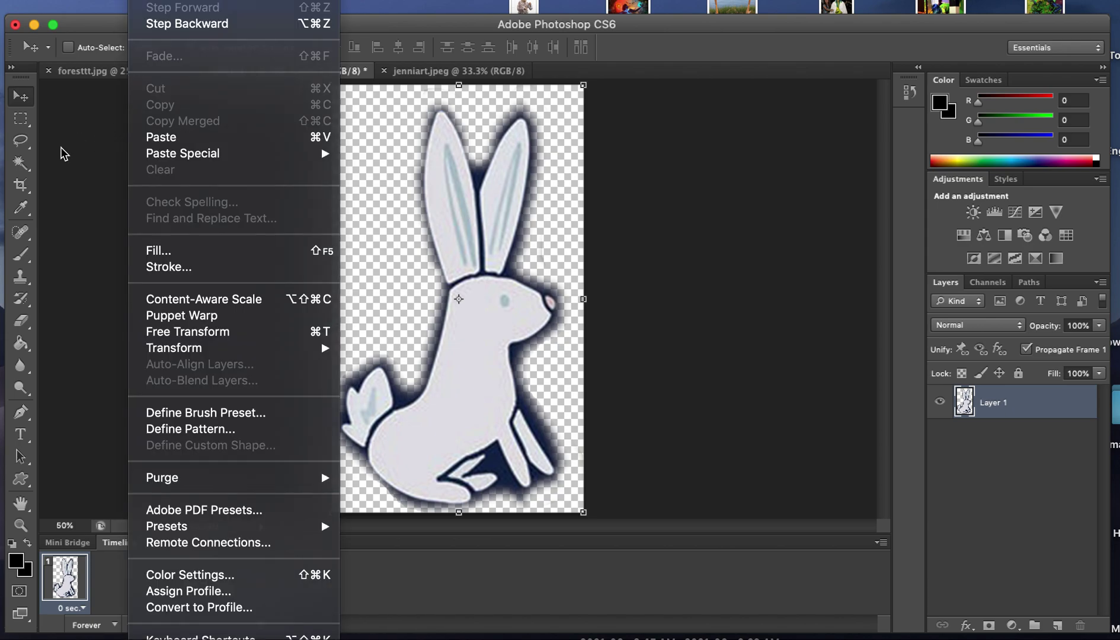
left_click(20, 119)
left_click_drag(330, 102, 638, 530)
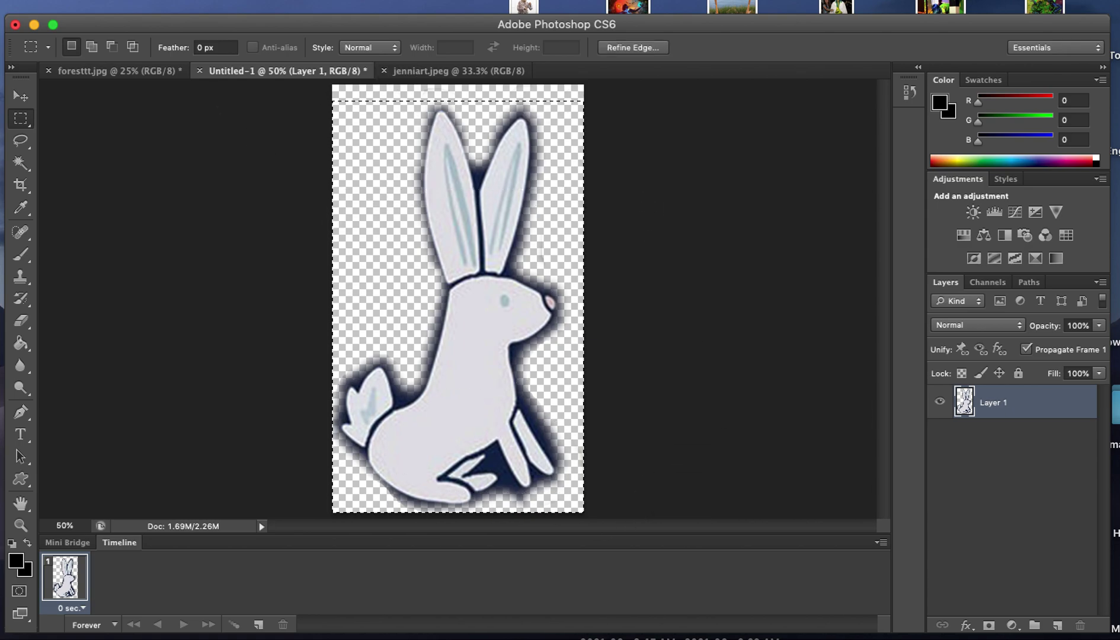
left_click(140, 3)
left_click(212, 106)
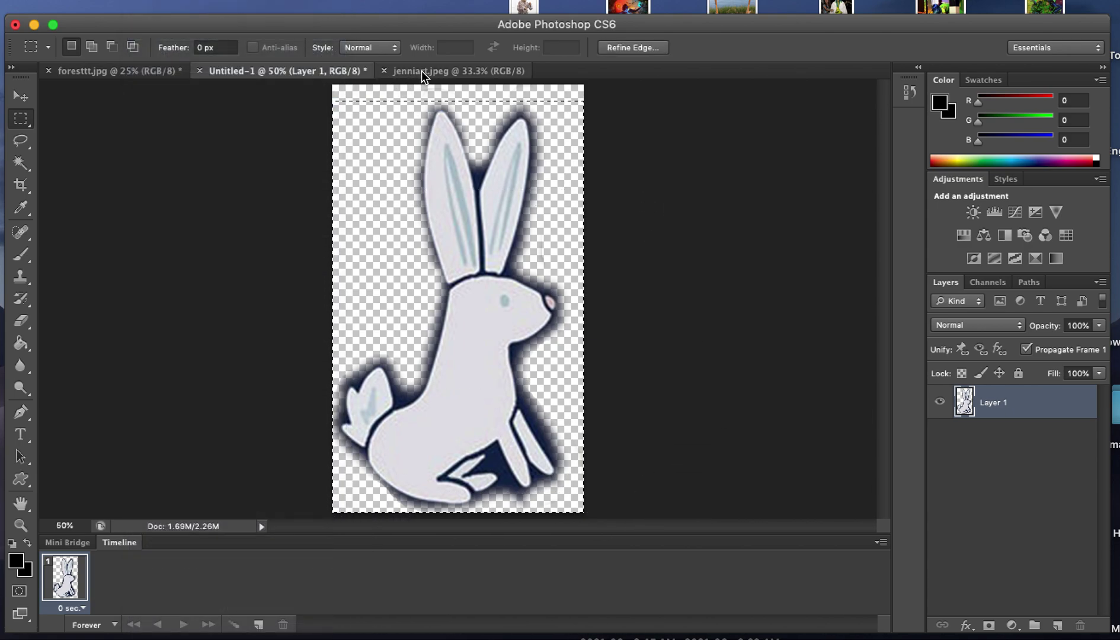
- Paste the rabbit into jenniart.jpeg and shift it slightly left of the image center
left_click(422, 71)
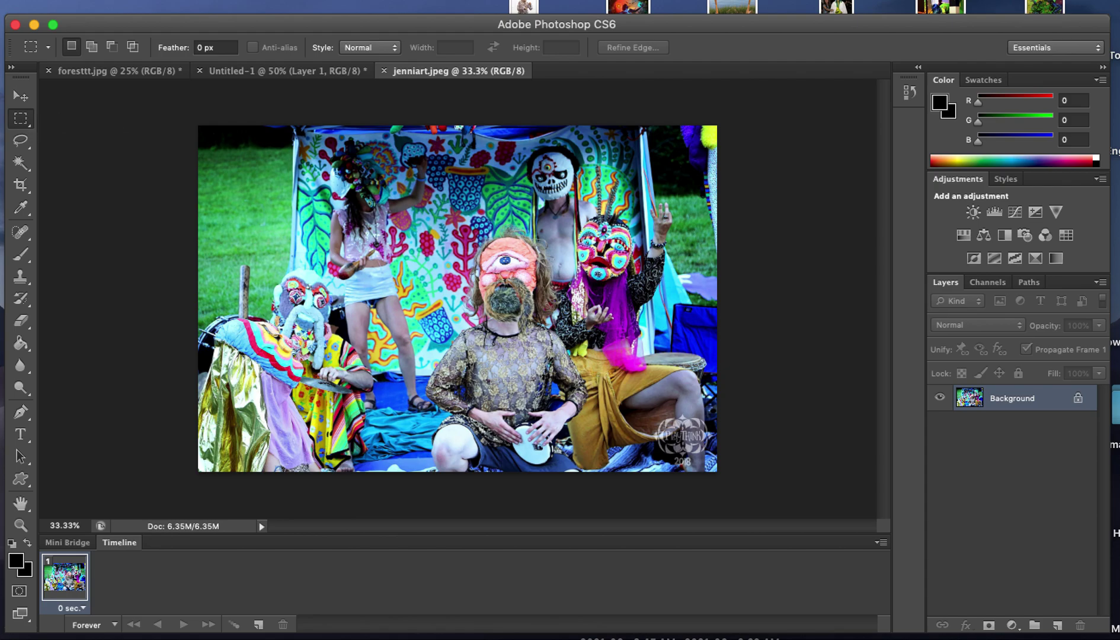
left_click(140, 3)
left_click(161, 137)
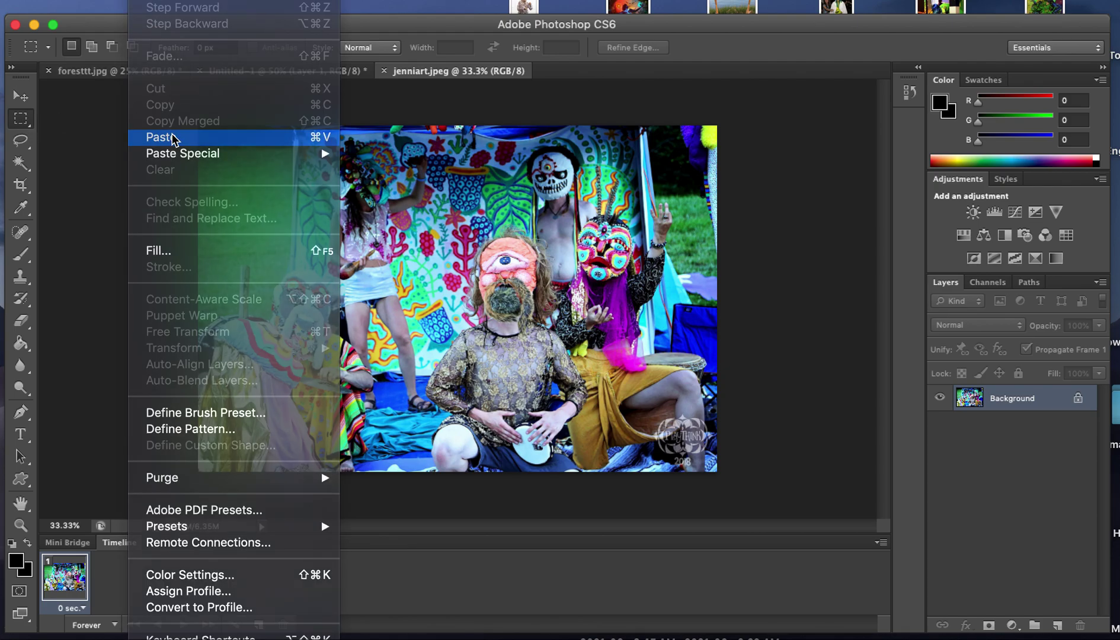
left_click(19, 100)
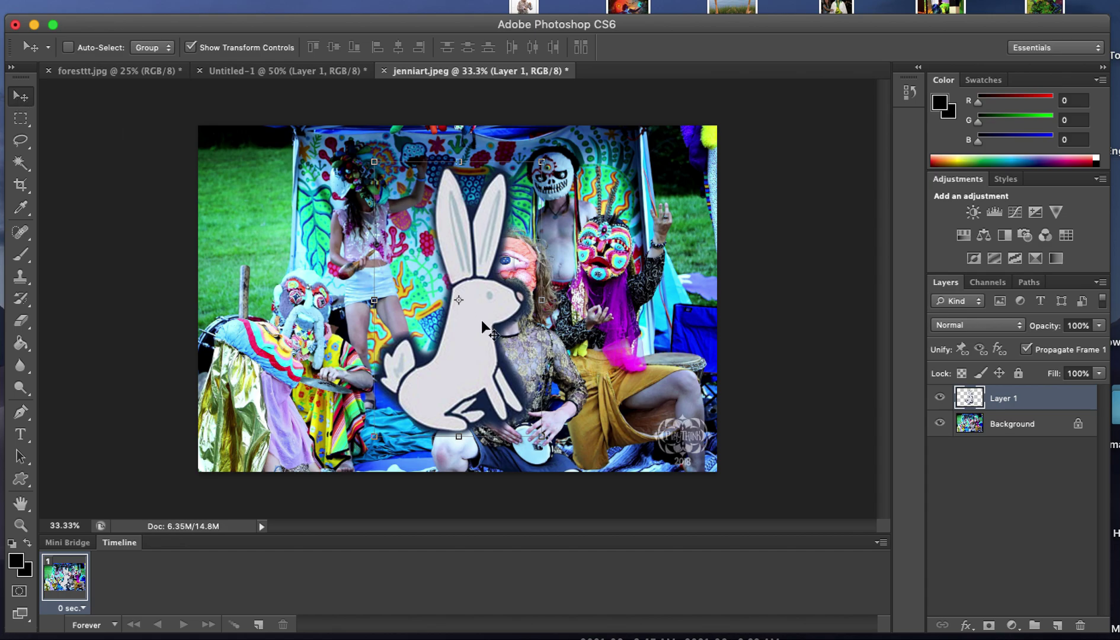
left_click_drag(461, 319, 433, 322)
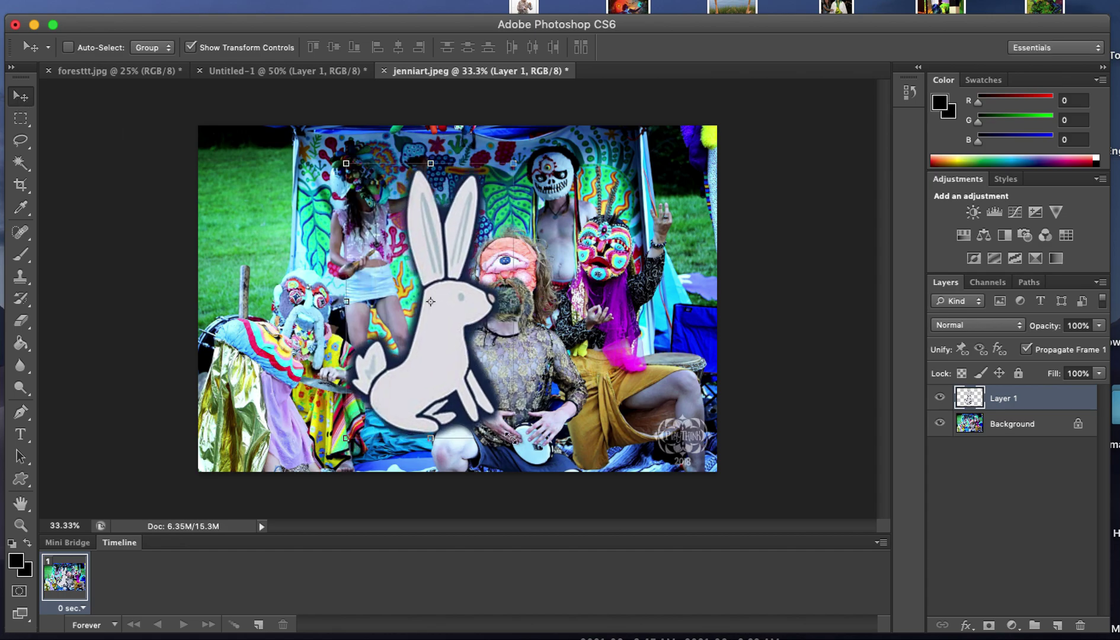
- Scale the pasted rabbit to 74.53% width and 76.50% height, apply the transformation and move it onto the drum at the photo's left
left_click_drag(516, 439, 530, 472)
left_click_drag(434, 403, 310, 382)
left_click_drag(403, 142, 345, 242)
left_click_drag(314, 320, 378, 259)
left_click(145, 0)
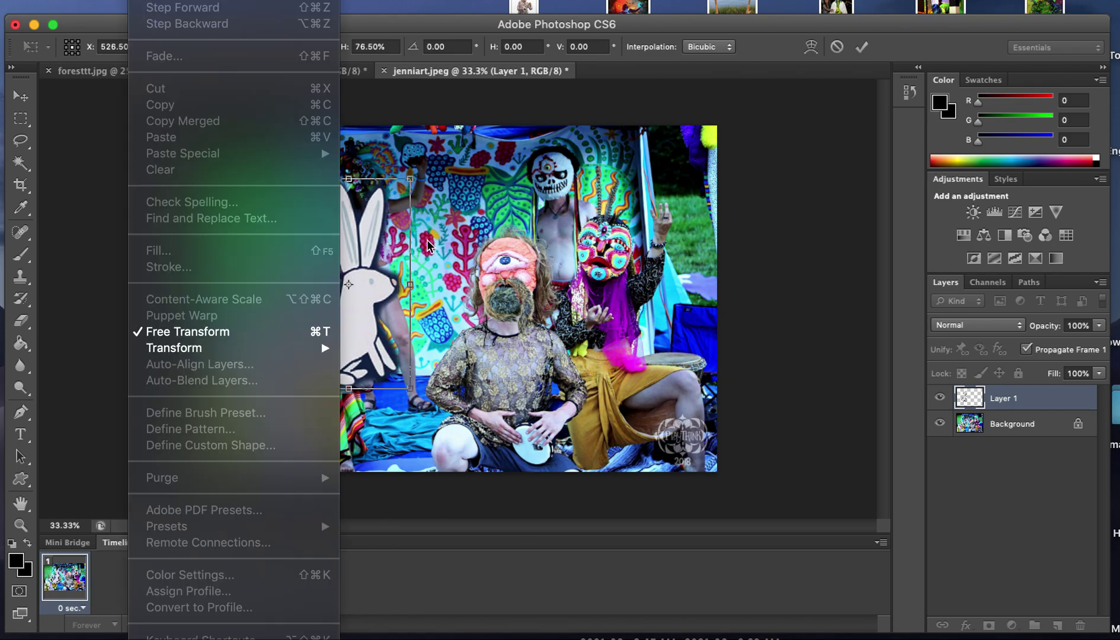
key("Escape")
key("v")
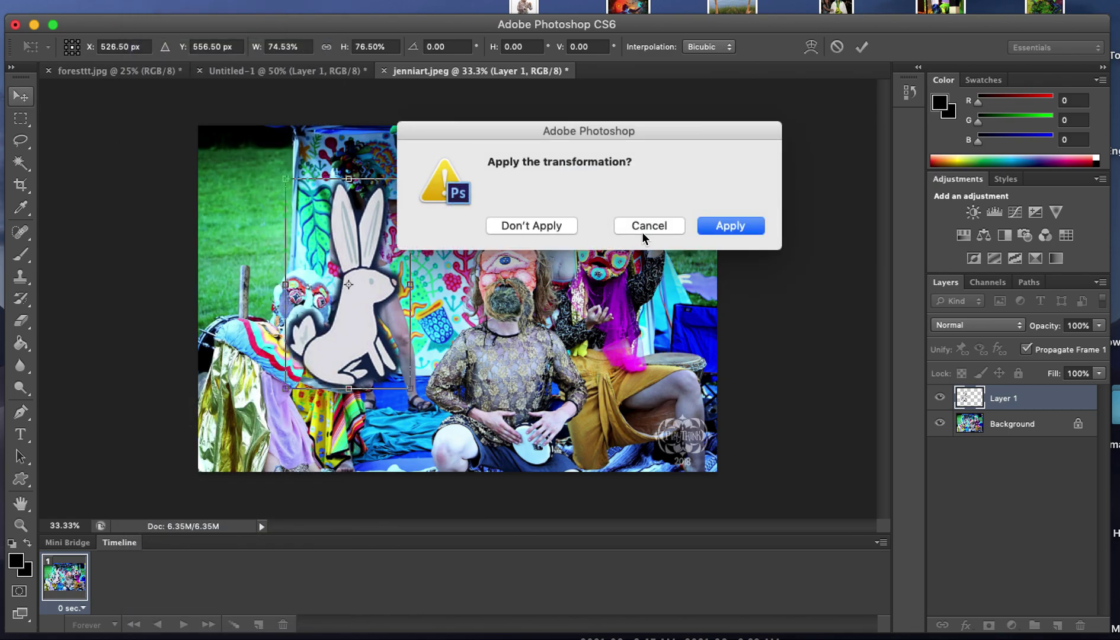
left_click(730, 225)
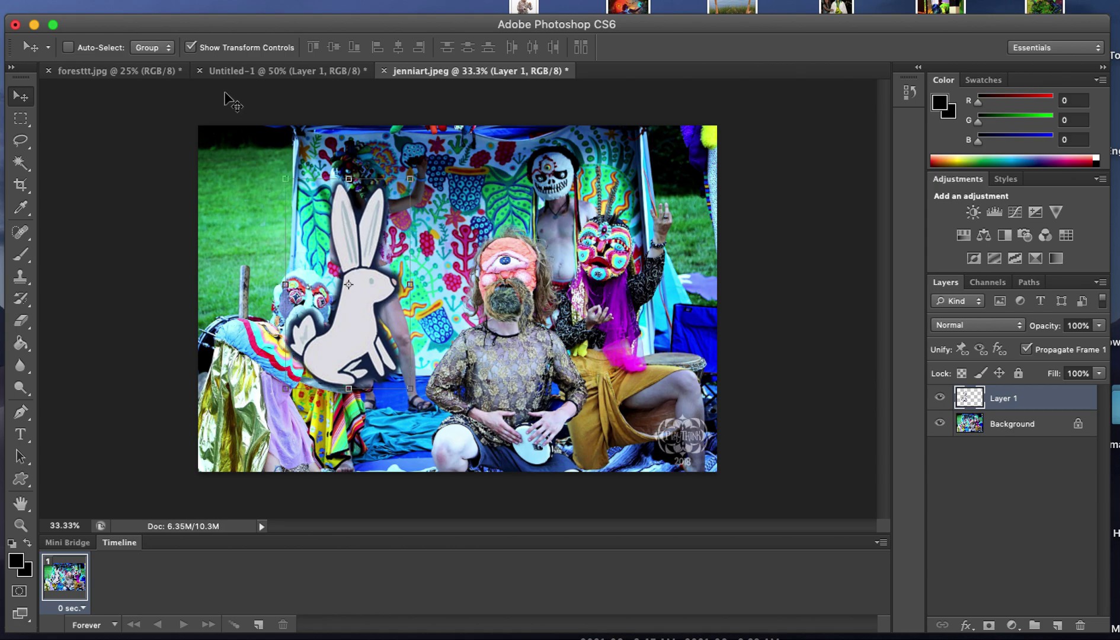
left_click(145, 0)
left_click(168, 20)
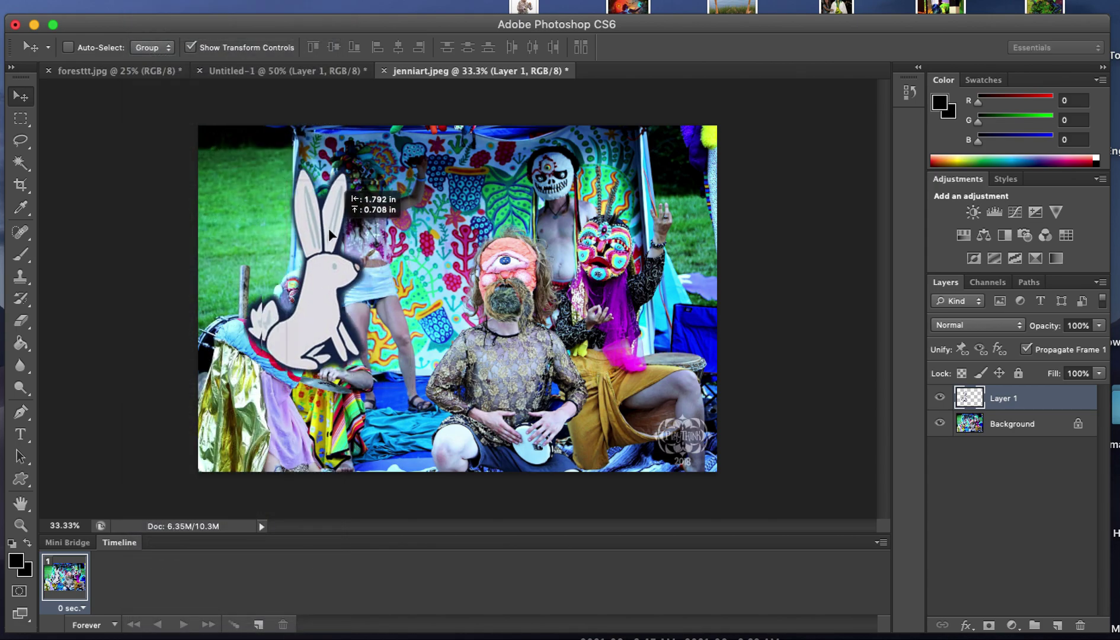
- Paste a second rabbit, mirror and scale it to -55.52% width and 57.76% height, and place it at the photo's lower right
left_click(145, 1)
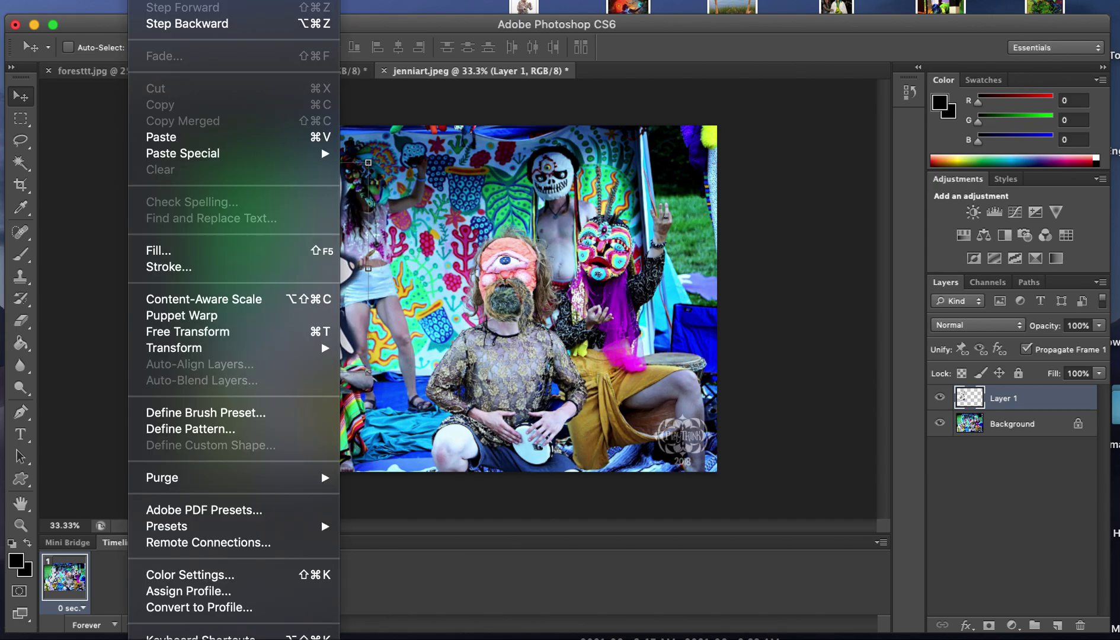
left_click(179, 139)
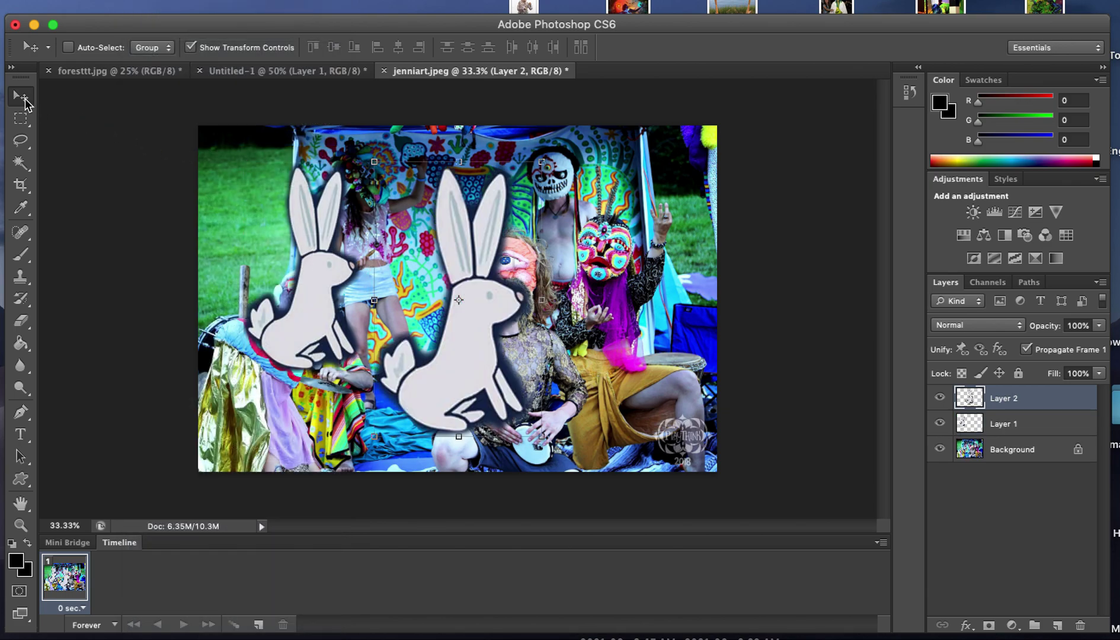
left_click_drag(540, 160, 240, 215)
left_click_drag(304, 340, 630, 361)
left_click_drag(699, 241, 662, 300)
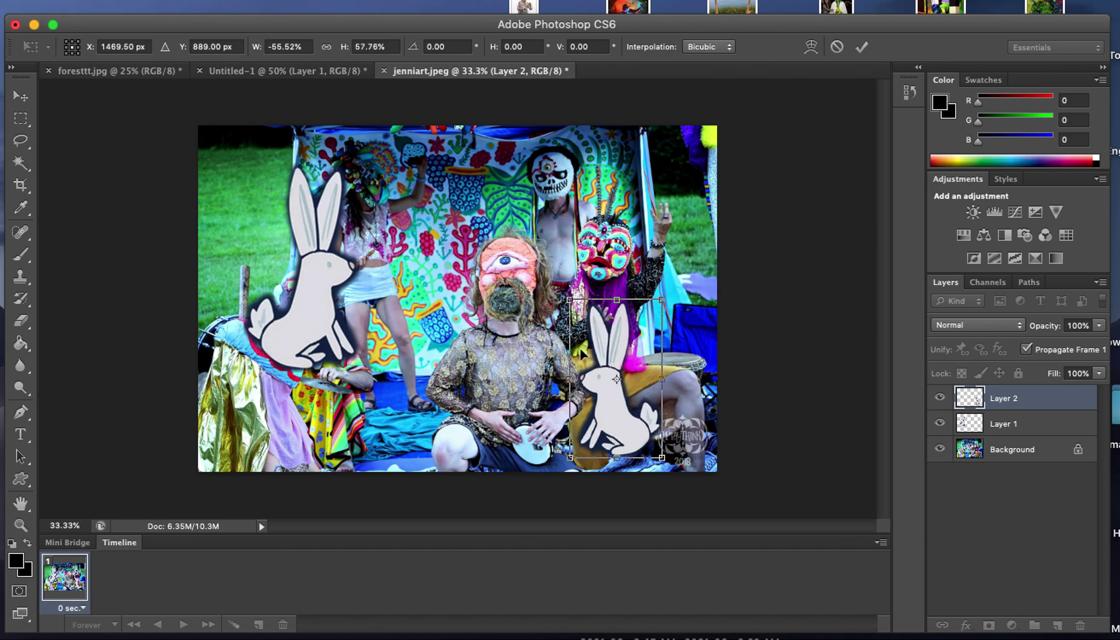
left_click(862, 49)
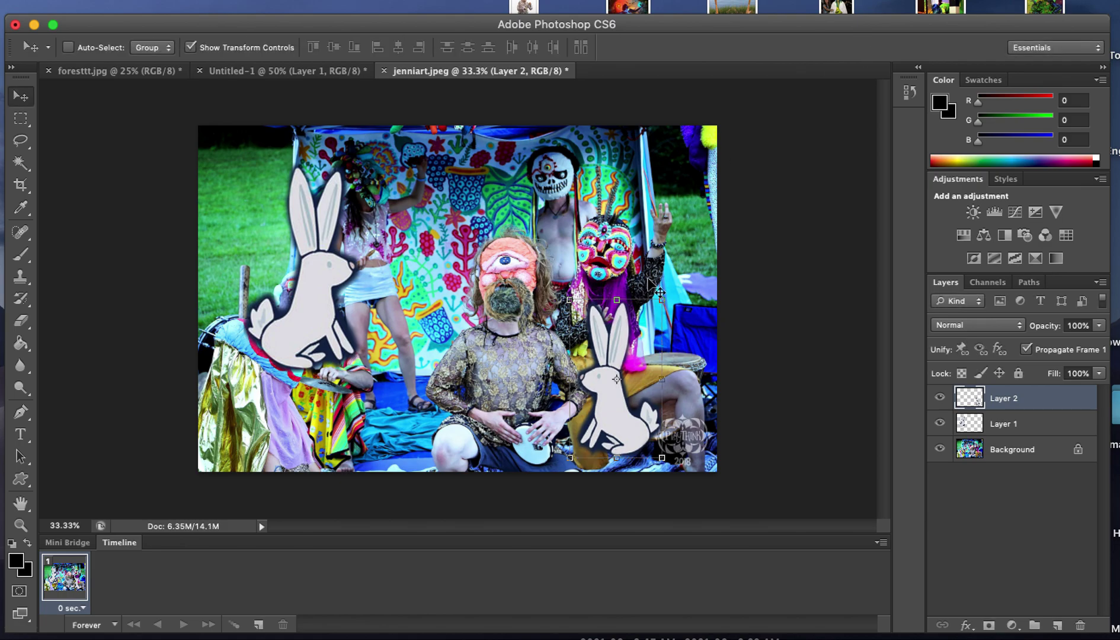
- Paste a third rabbit, scale it to 58.74% width and 50% height beside the central drummer's knee, and apply the transformation
left_click(139, 2)
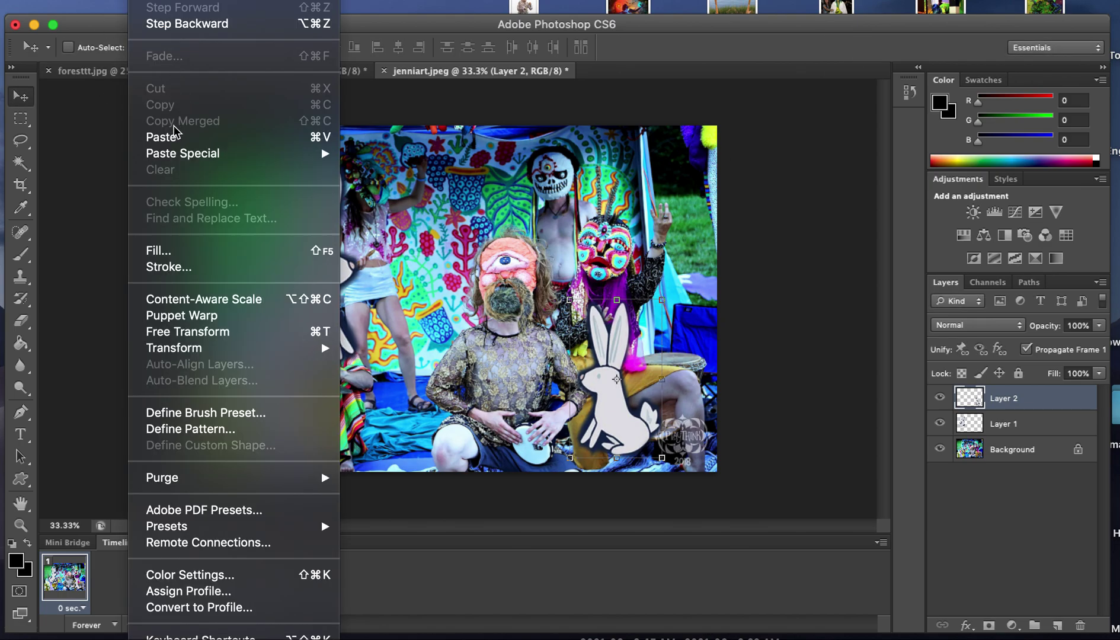
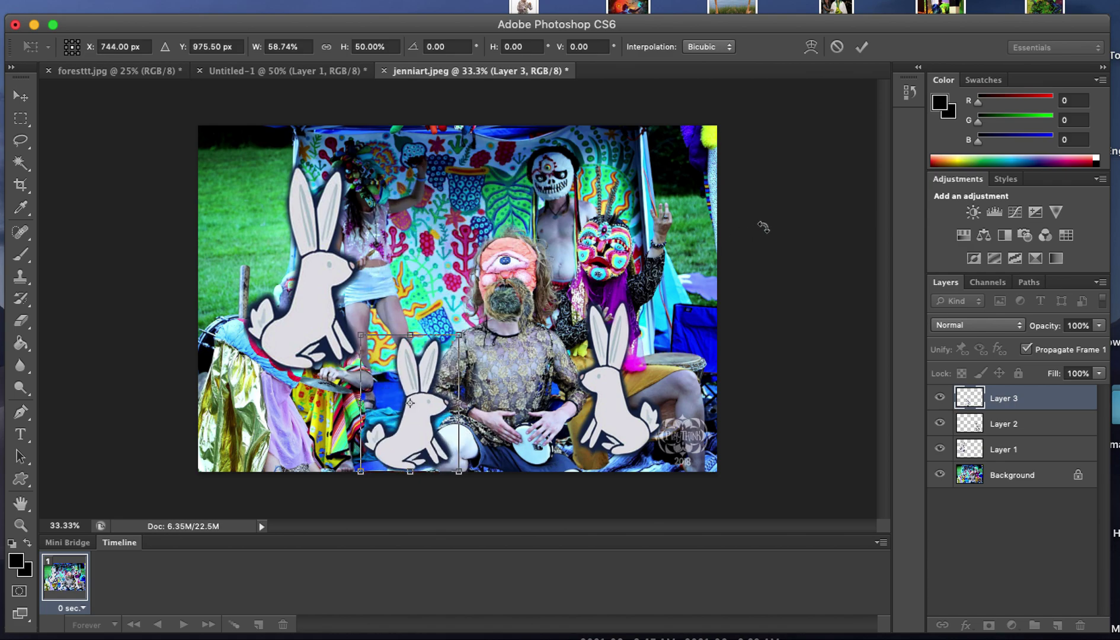
left_click(21, 118)
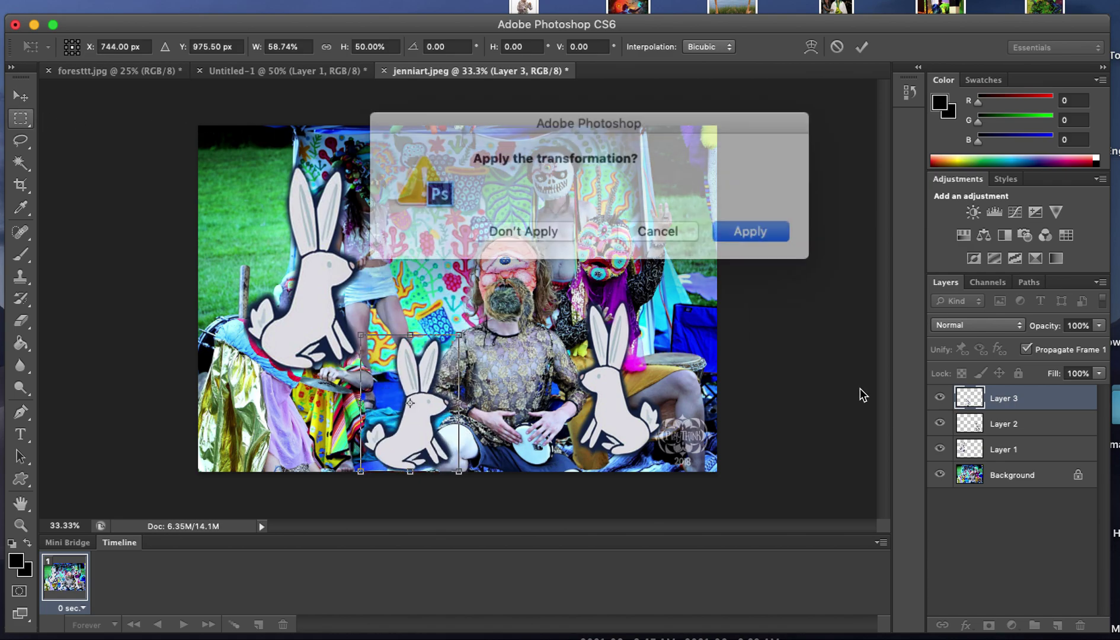
left_click(742, 225)
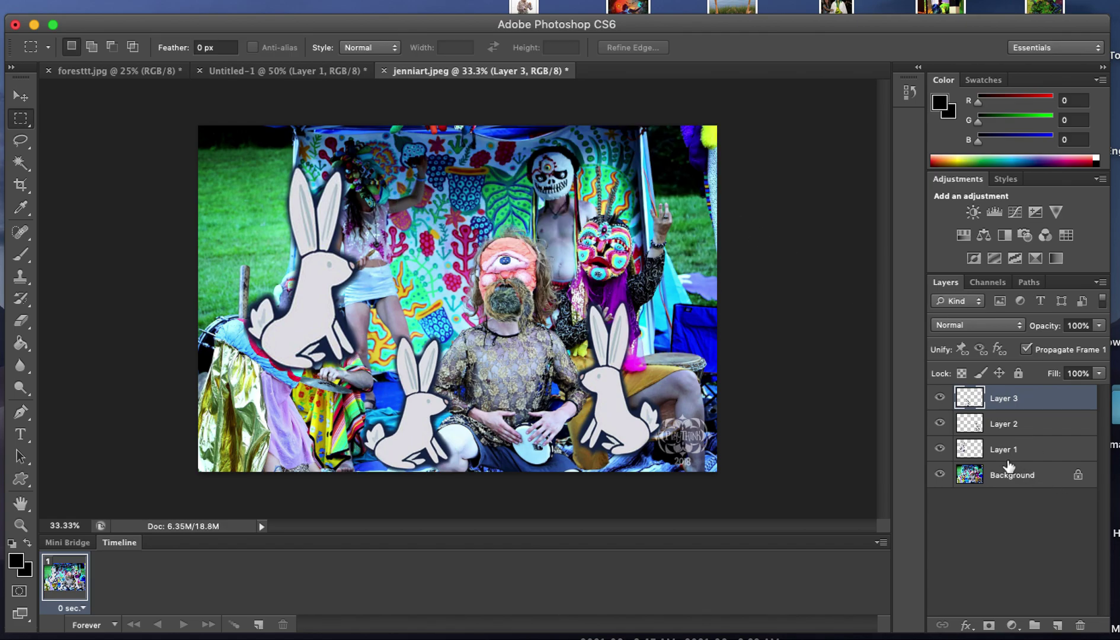
- Go through the Background, Layer 1, Layer 2 and Layer 3 in turn to check which part of the composition each one holds
left_click(1025, 476)
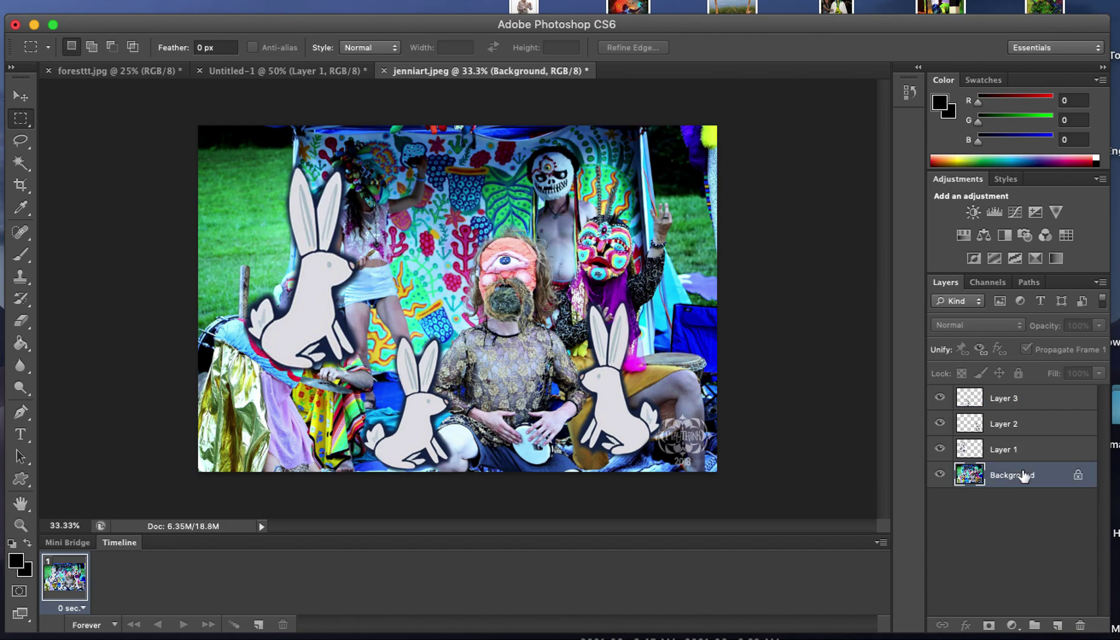
left_click(1014, 448)
left_click(1018, 423)
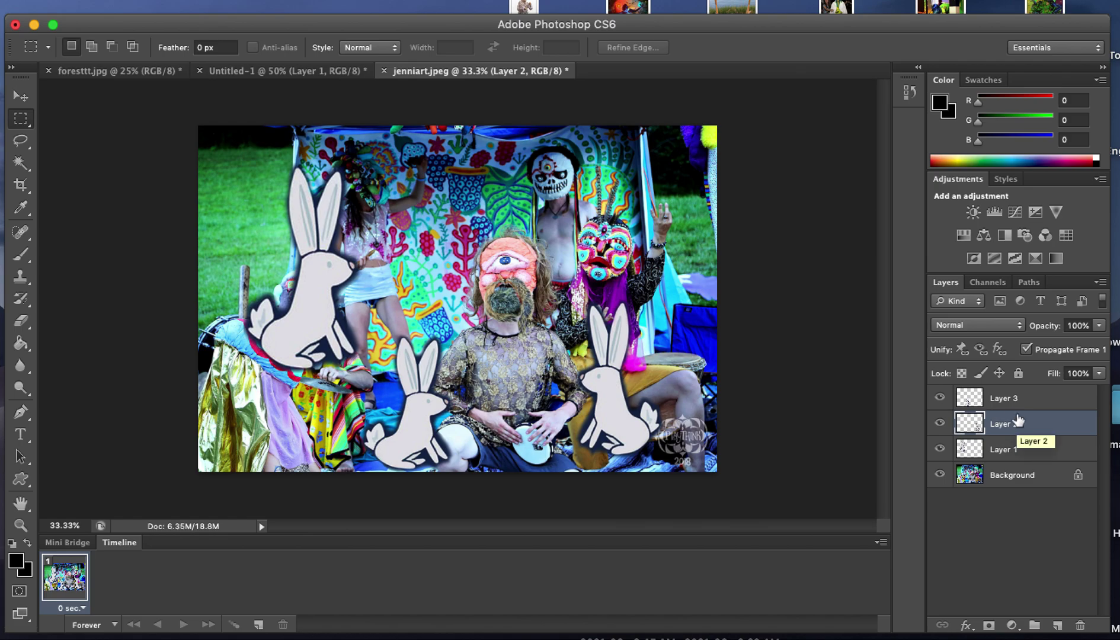
left_click(1007, 398)
key("v")
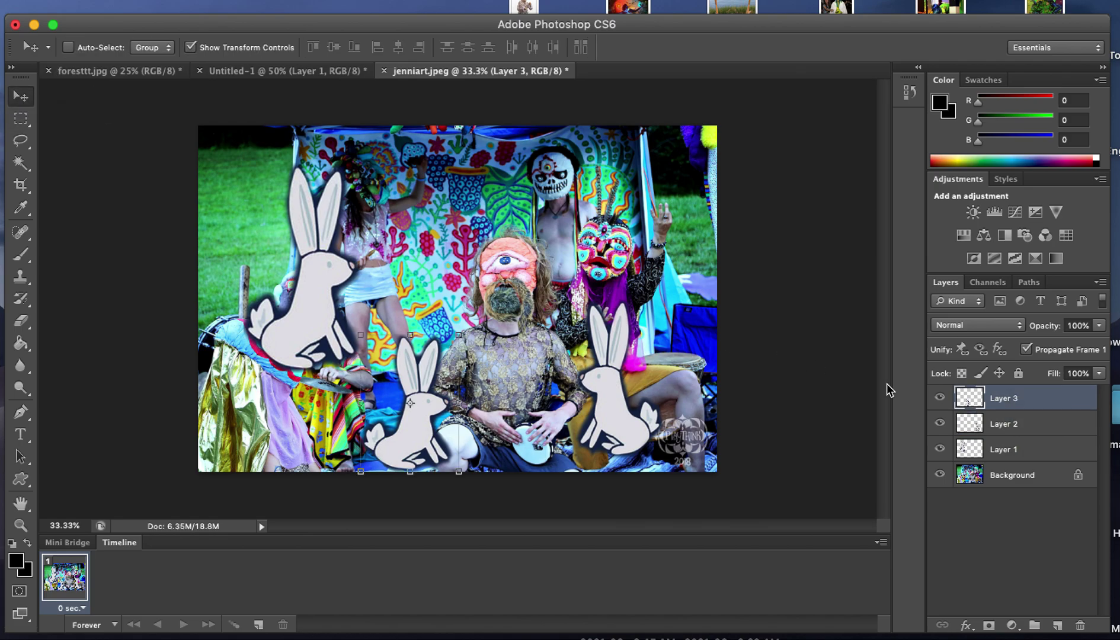
left_click(1002, 425)
left_click(1005, 448)
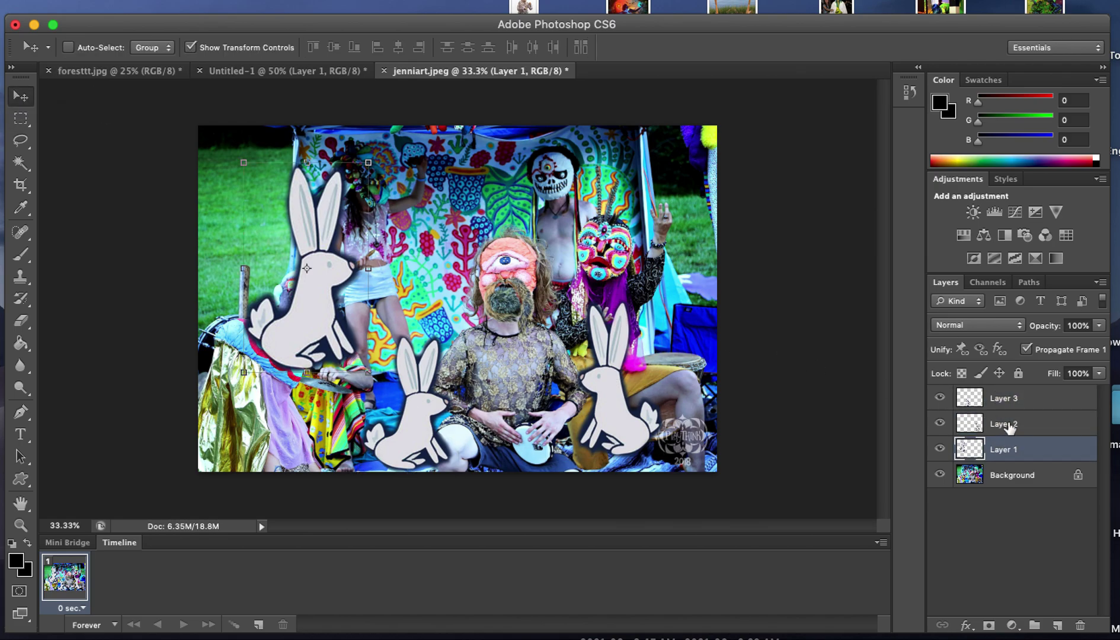
left_click(1009, 425)
left_click(1011, 400)
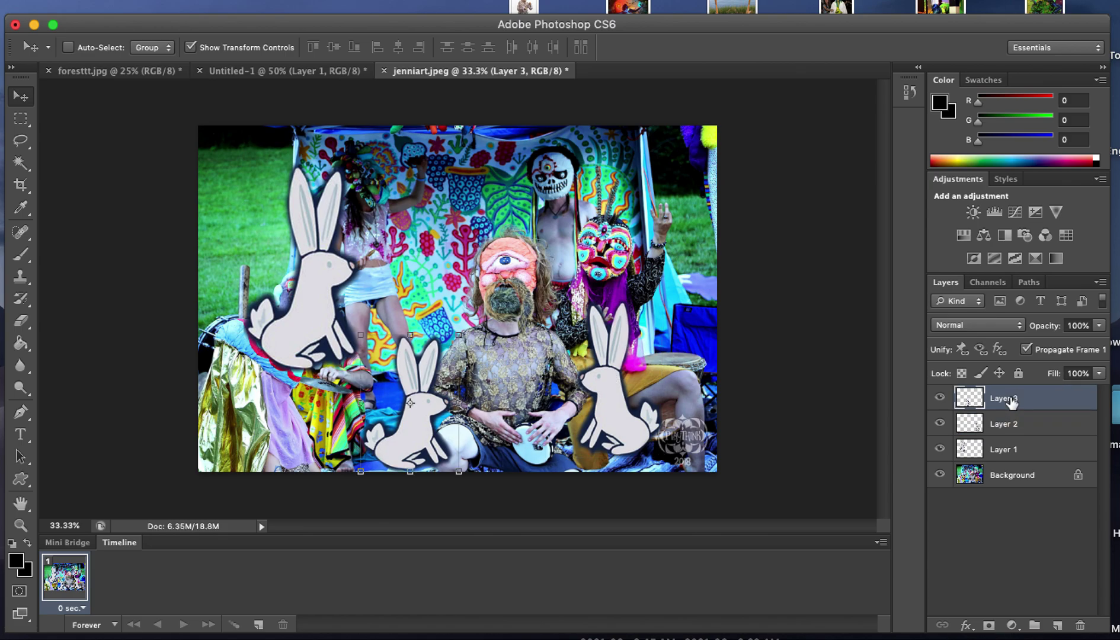
left_click(1013, 475)
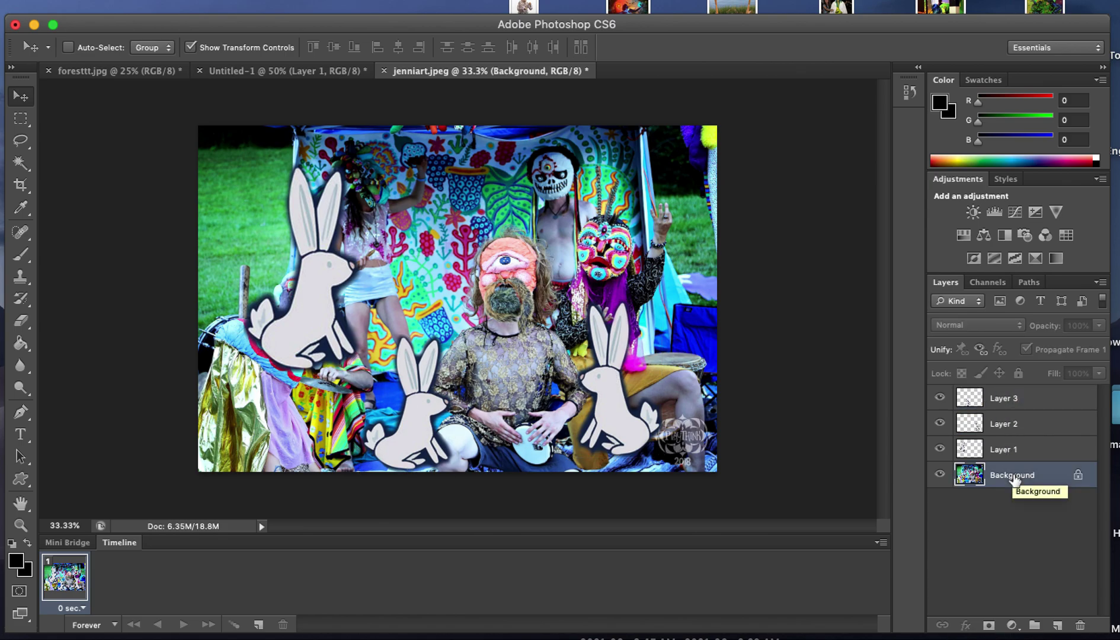
left_click(1012, 453)
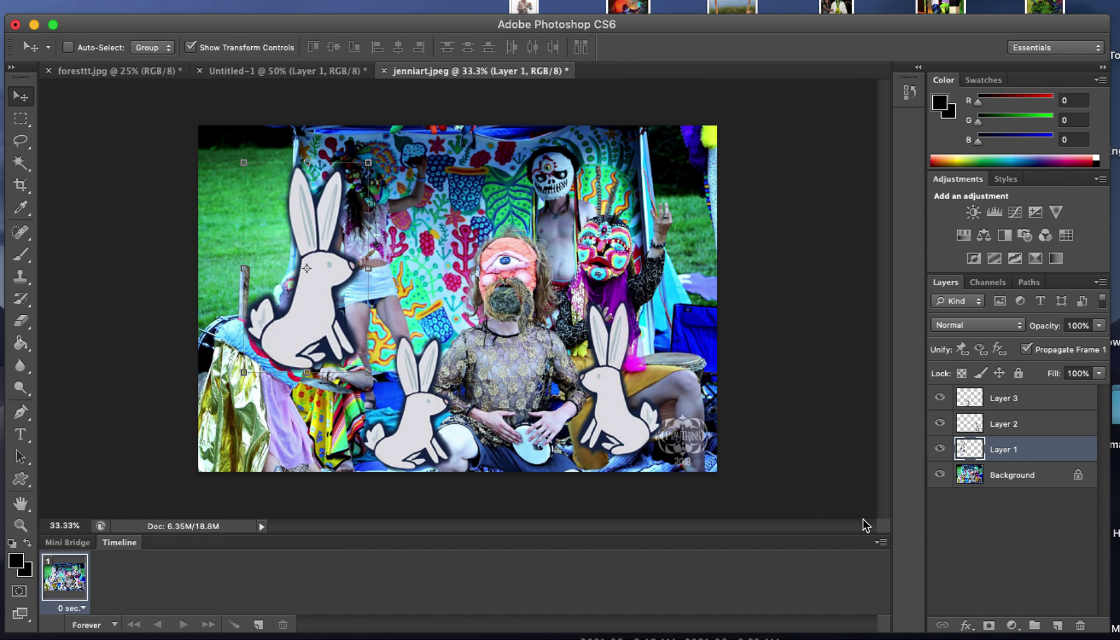
left_click(1020, 426)
left_click(1019, 404)
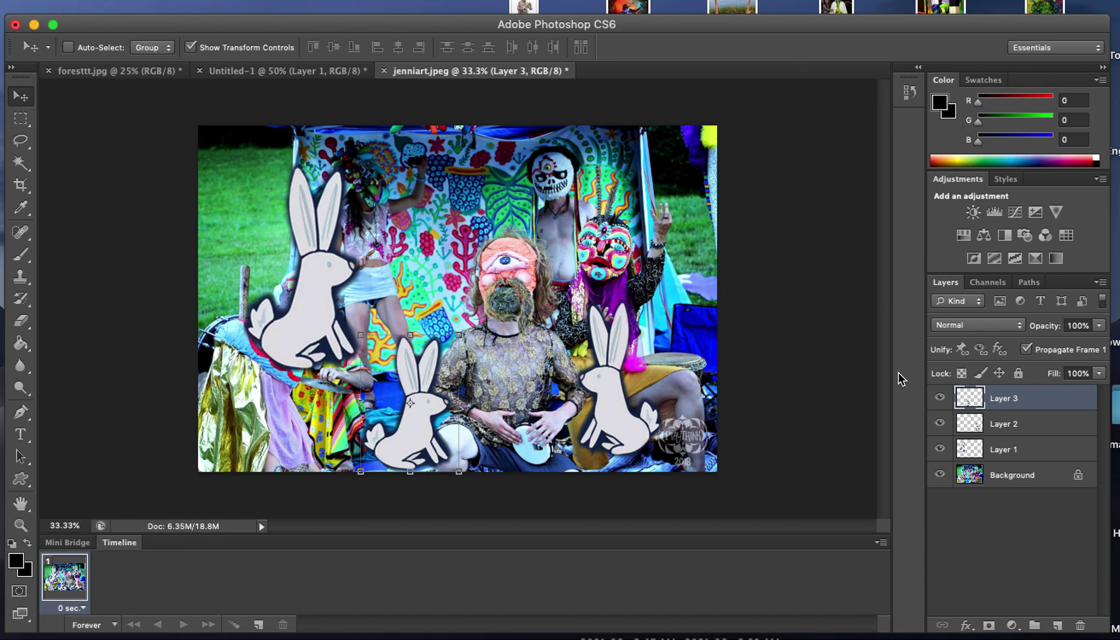
- Paint black strokes on Layer 2 with the Brush tool, enlarged to 75 px, across the mirrored rabbit's ears and around the small rabbit
left_click(1006, 429)
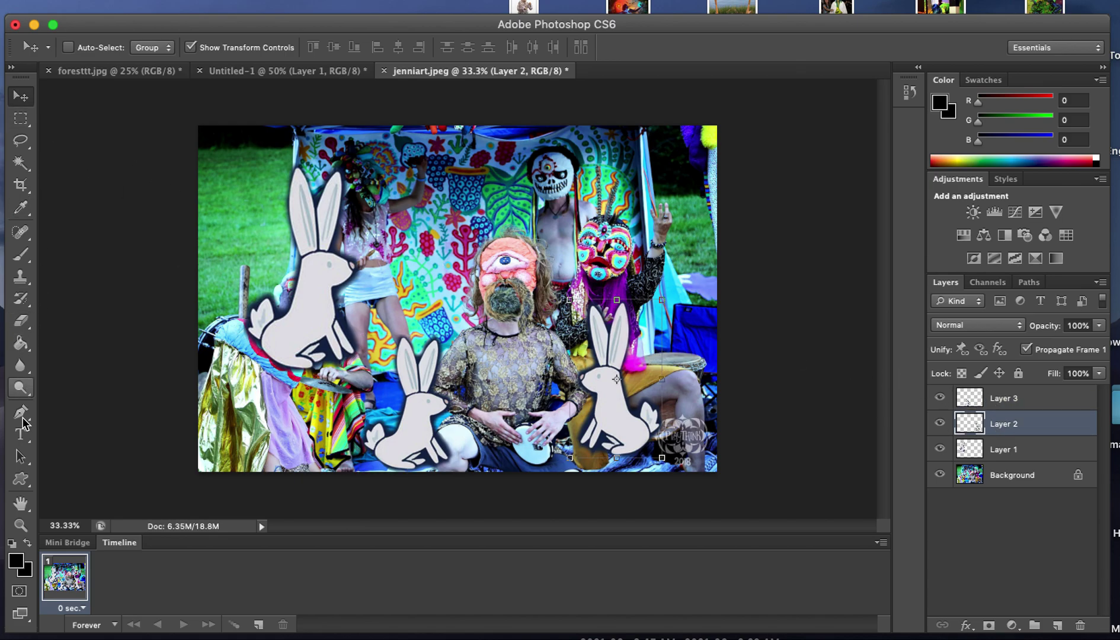
left_click(21, 256)
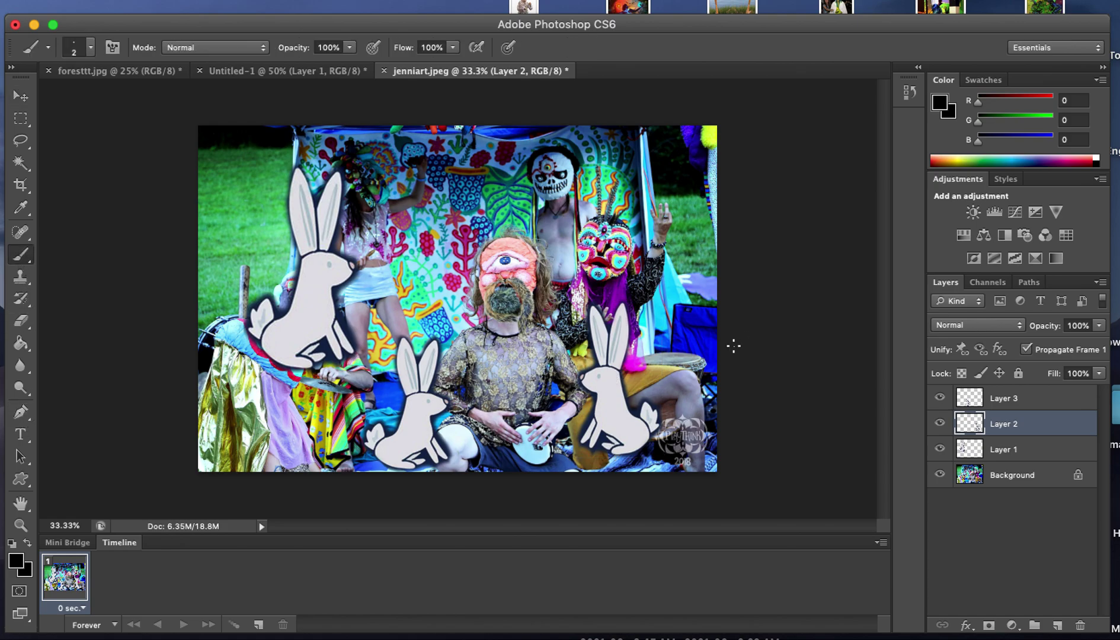
mouse_move(619, 338)
left_mouse_down()
mouse_move(595, 342)
mouse_move(629, 339)
left_mouse_up()
left_click(90, 48)
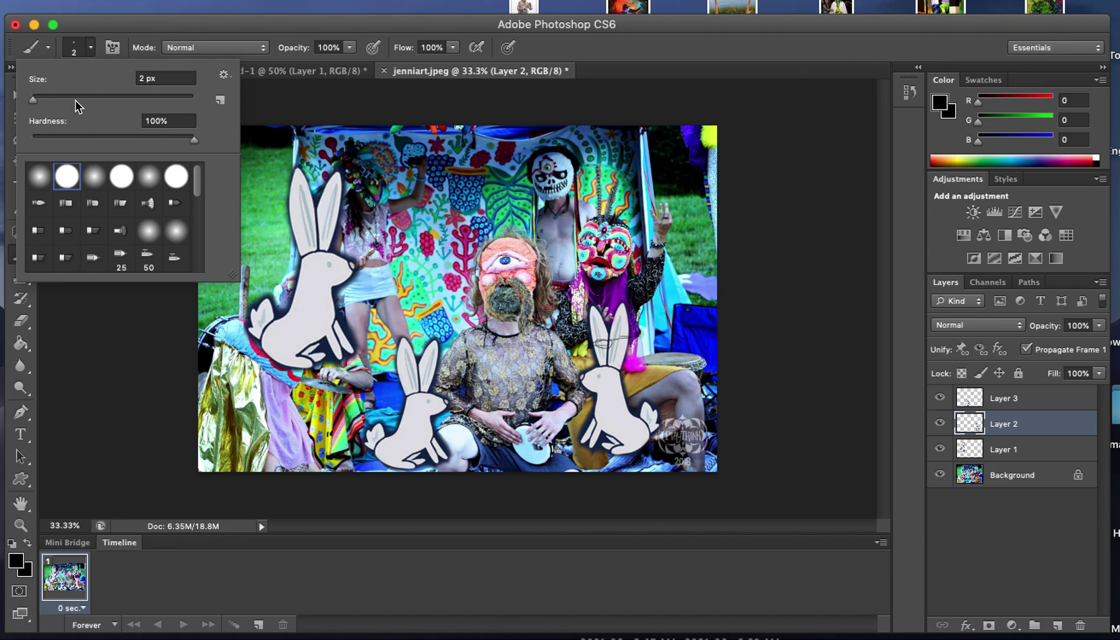
left_click_drag(75, 101, 91, 98)
mouse_move(605, 348)
left_mouse_down()
mouse_move(628, 339)
mouse_move(583, 347)
left_mouse_up()
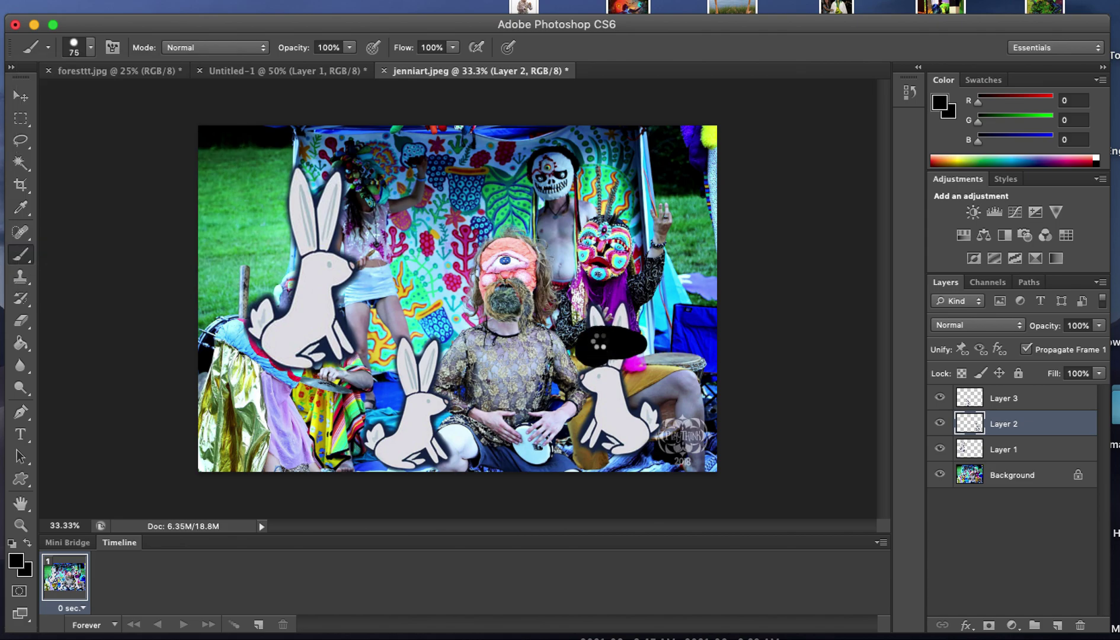
mouse_move(466, 358)
left_mouse_down()
mouse_move(393, 339)
mouse_move(428, 378)
mouse_move(341, 361)
mouse_move(312, 316)
mouse_move(333, 276)
mouse_move(391, 375)
mouse_move(438, 386)
mouse_move(447, 438)
mouse_move(428, 427)
mouse_move(450, 383)
mouse_move(373, 366)
mouse_move(345, 385)
mouse_move(369, 407)
mouse_move(347, 364)
left_mouse_up()
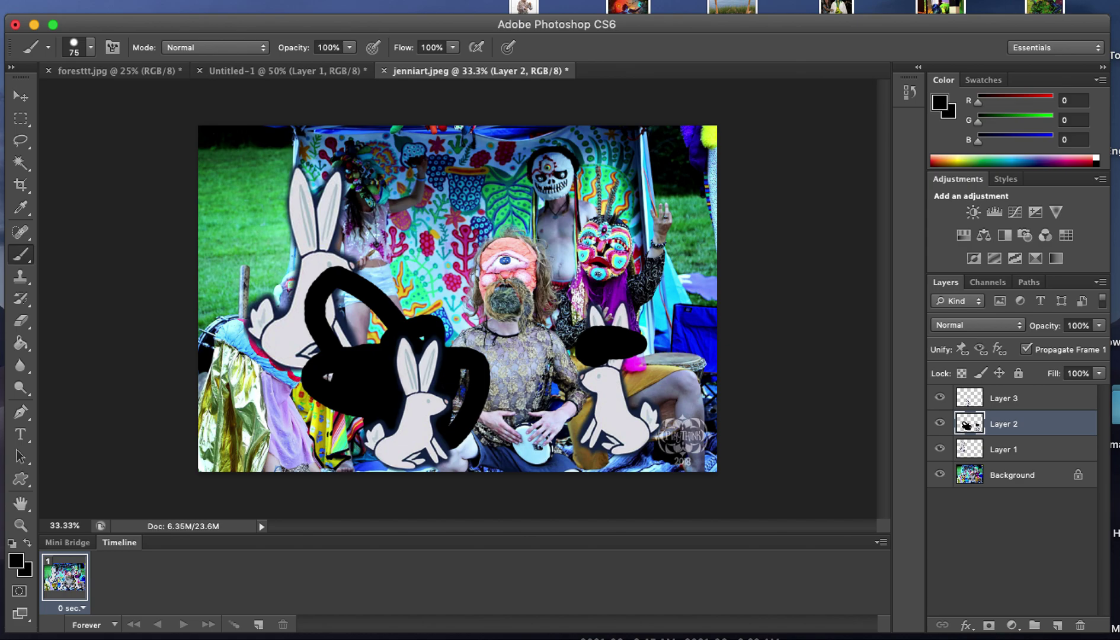
- Step back through the history to undo all brush strokes on Layer 2
left_click(145, 0)
left_click(186, 23)
left_click(145, 0)
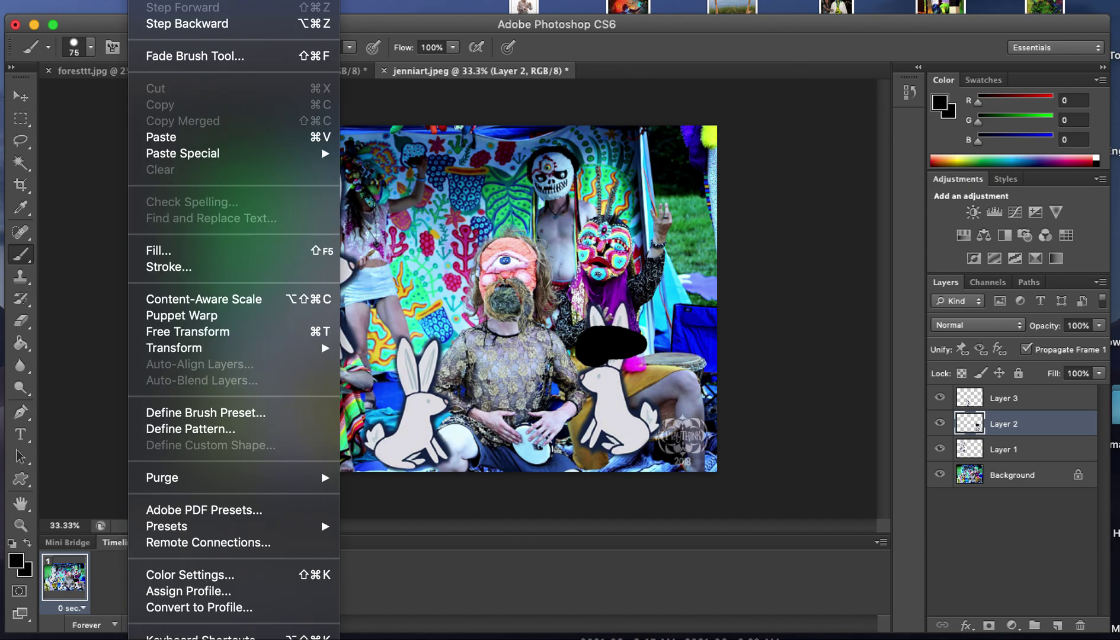
left_click(157, 23)
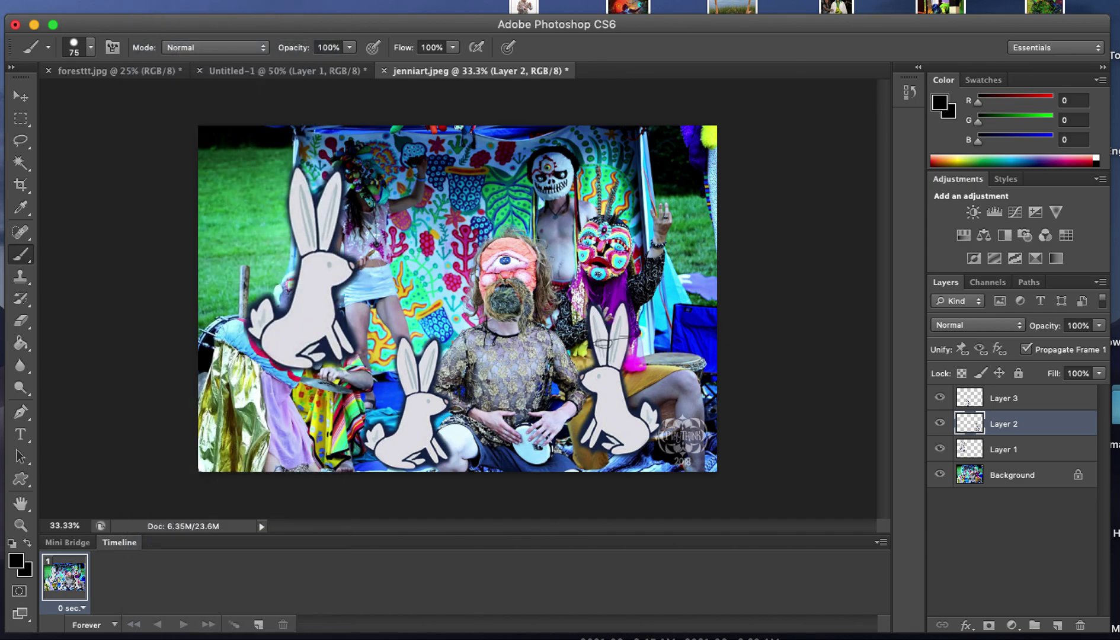
left_click(145, 0)
left_click(159, 22)
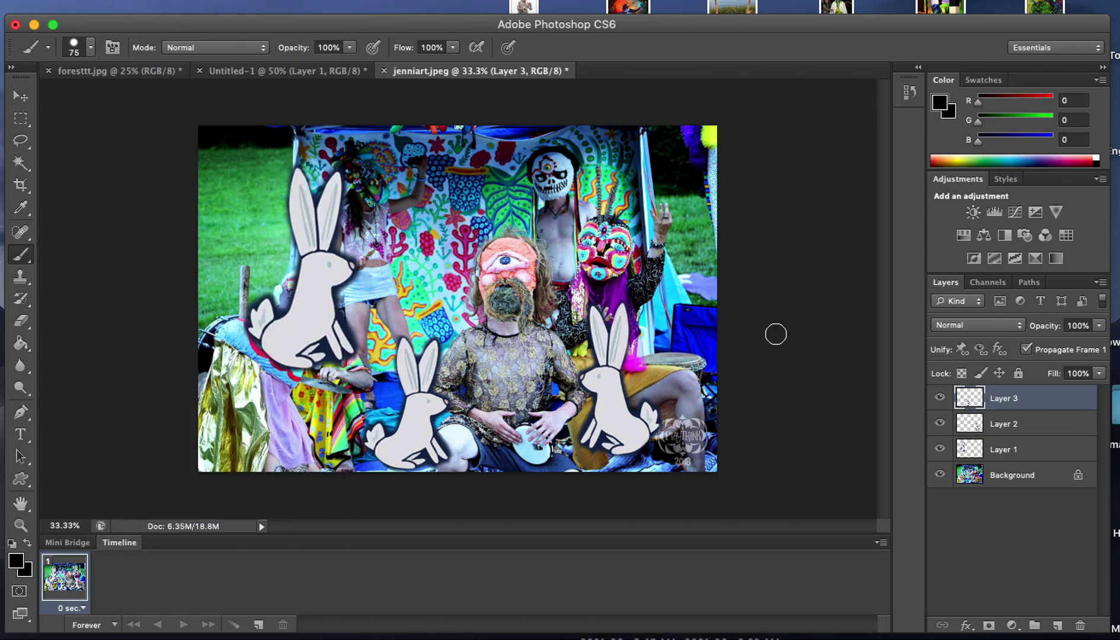
- Move the mirrored rabbit on Layer 2 so it overlaps the small rabbit beside the central drummer, and stack Layer 2 above Layer 3
left_click(1013, 428)
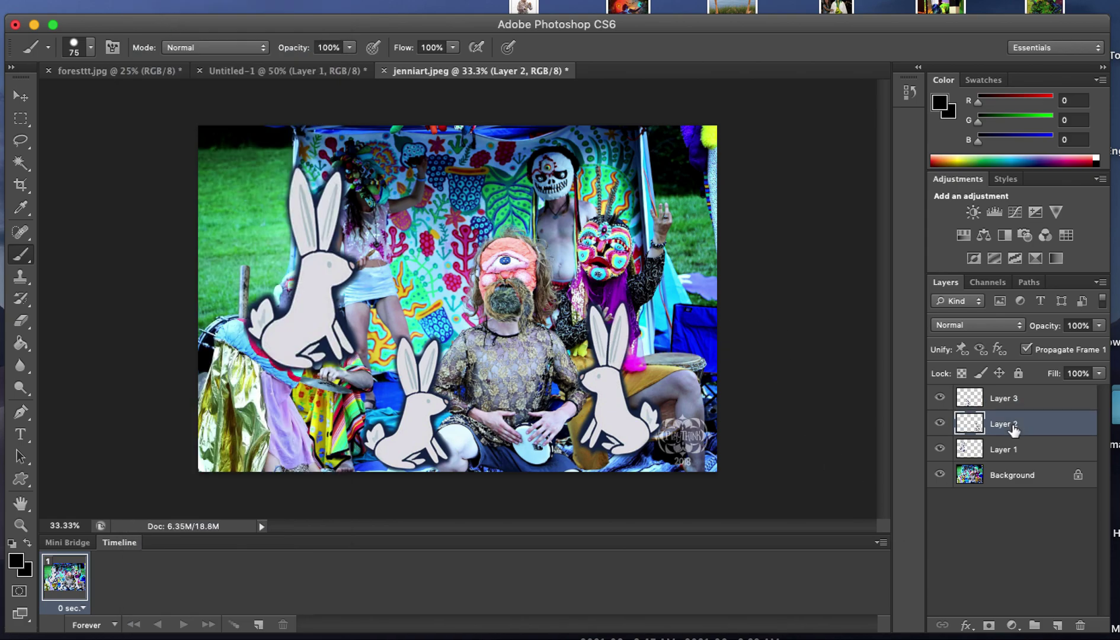
left_click(1015, 450)
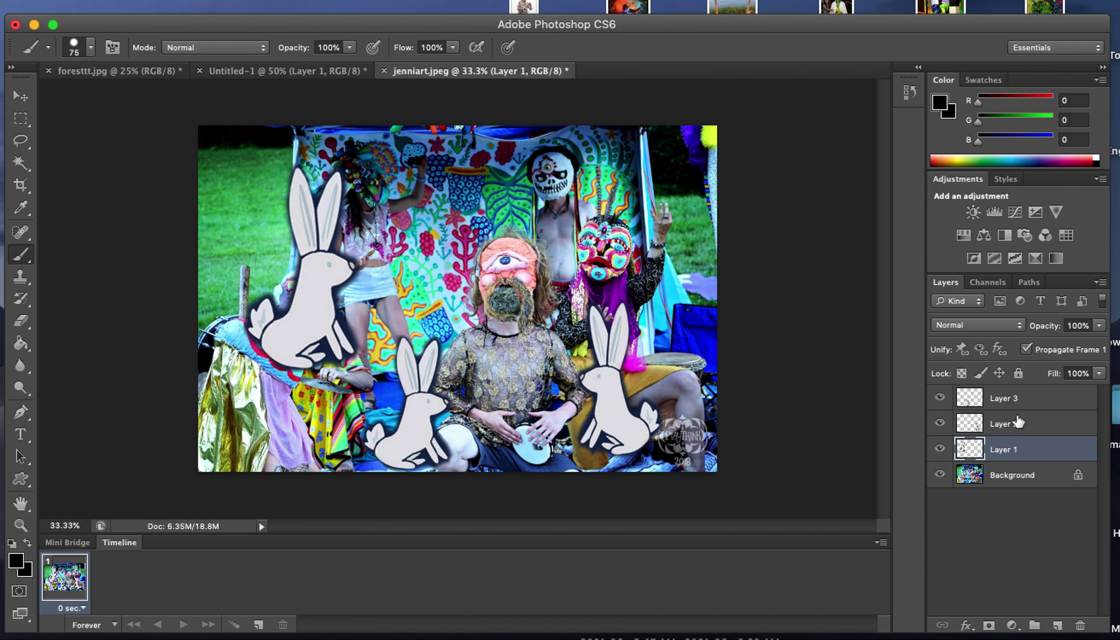
left_click(1018, 423)
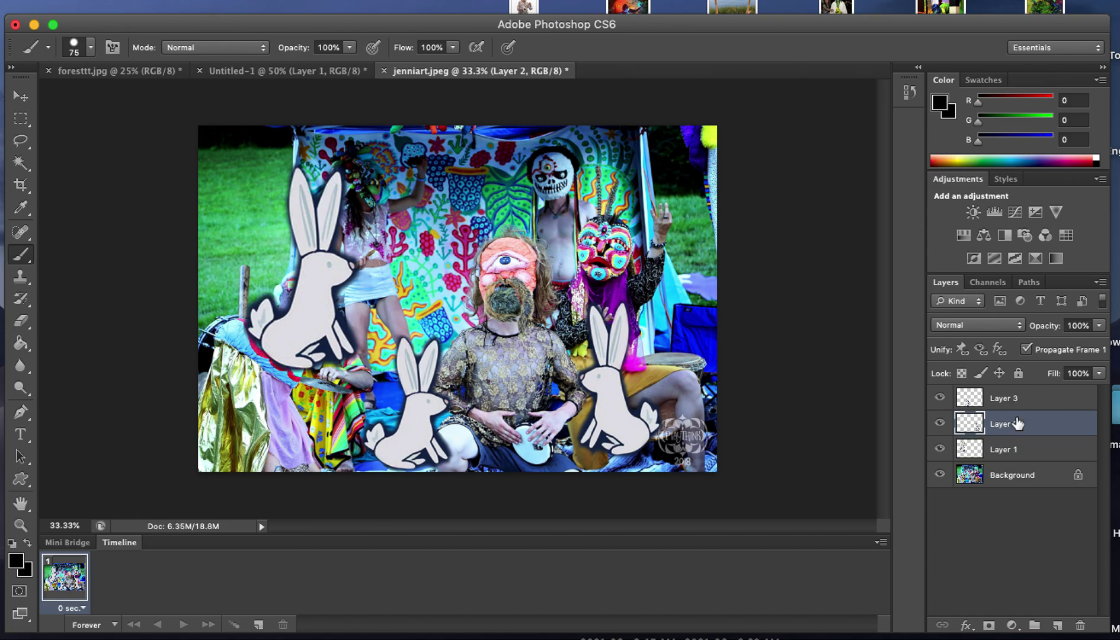
left_click(20, 96)
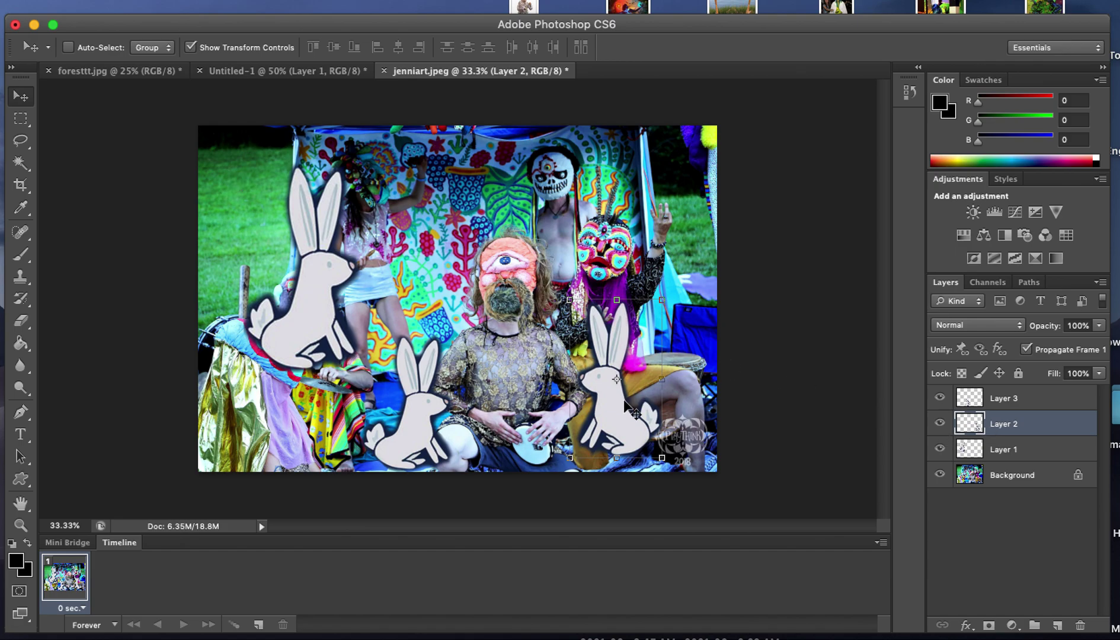
left_click_drag(637, 409, 467, 378)
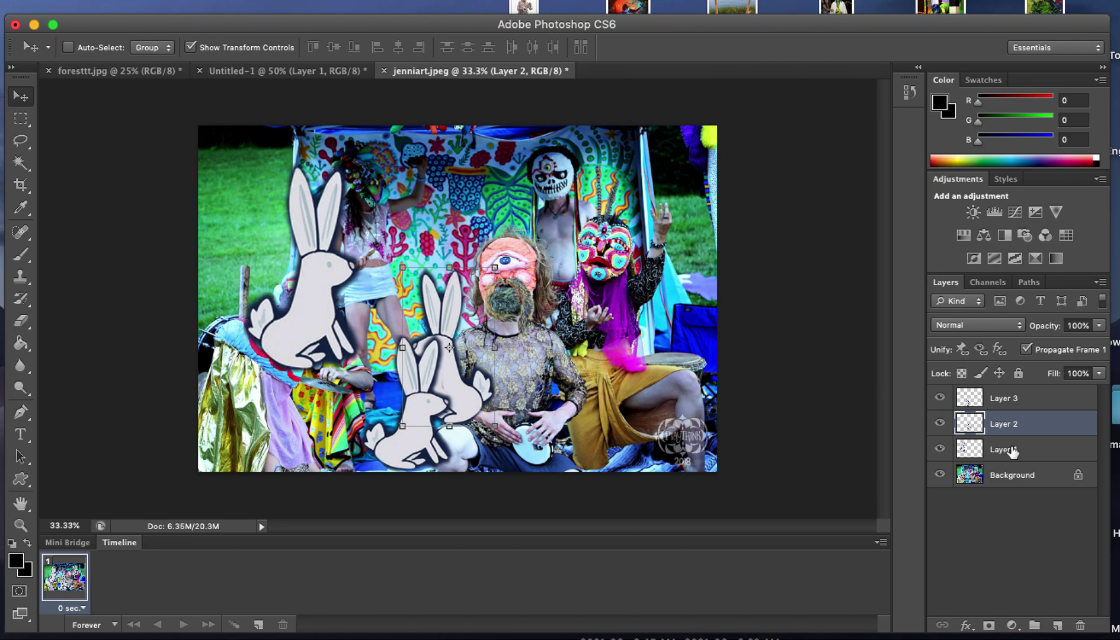
left_click_drag(1016, 426, 1008, 396)
- Scale the Layer 2 rabbit to 150.46% width and 124.73% height, place it at X 1456 px, Y 767 px, and apply the transformation
left_click_drag(444, 370, 440, 396)
left_click_drag(490, 293, 536, 255)
left_click_drag(452, 421, 495, 418)
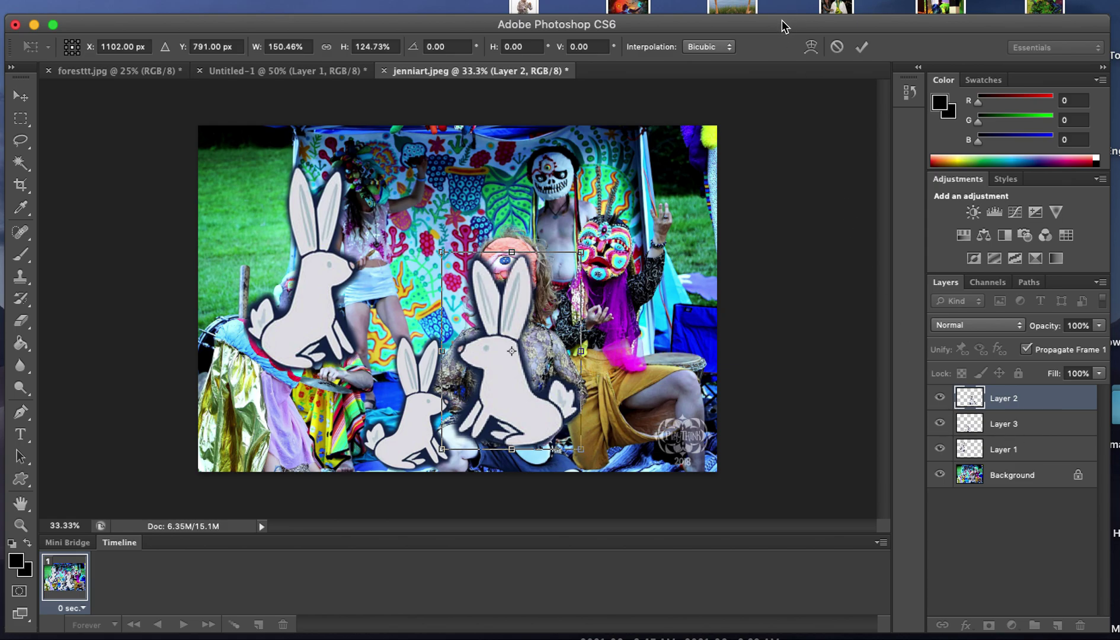
left_click_drag(485, 340, 586, 332)
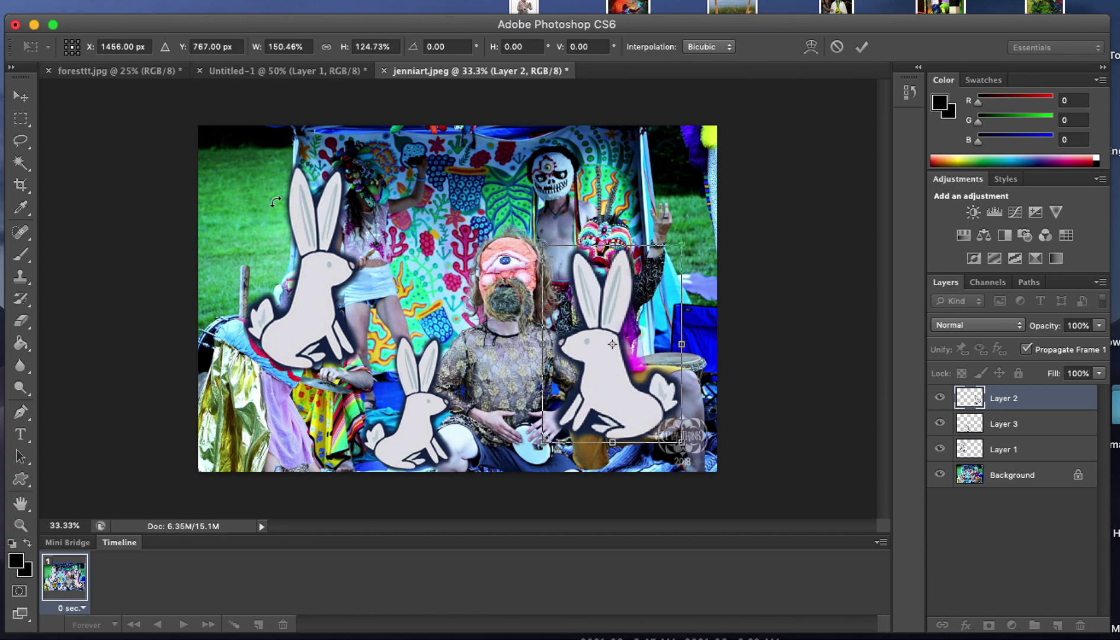
left_click(861, 48)
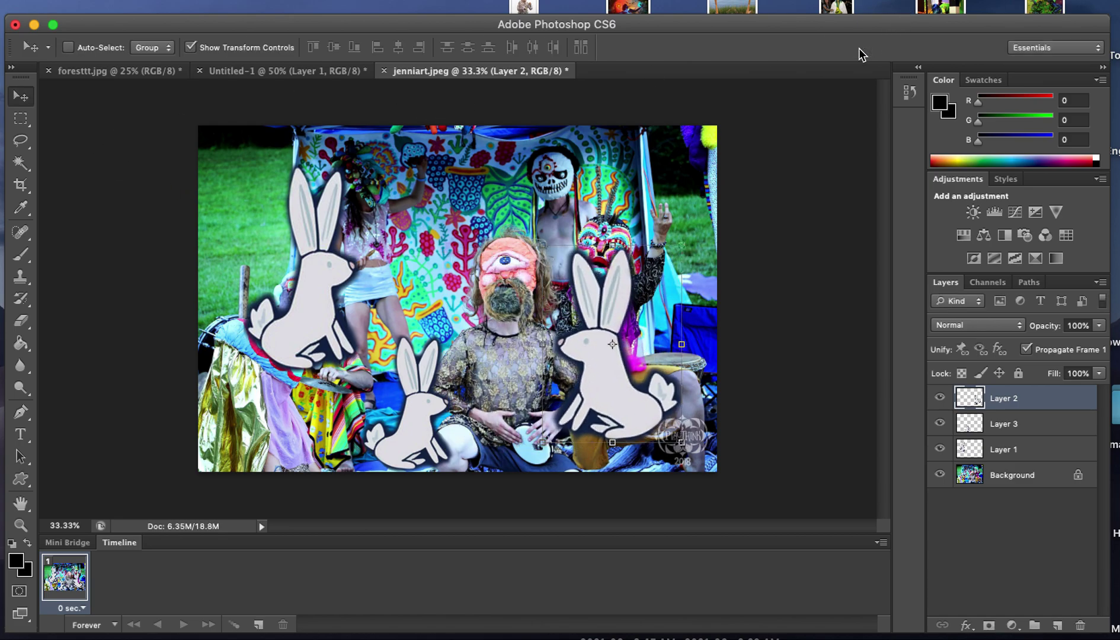
- Hide and show Layer 2 and Layer 3 in turn, and check which rabbits Layer 3 and Layer 1 hold
left_click(940, 398)
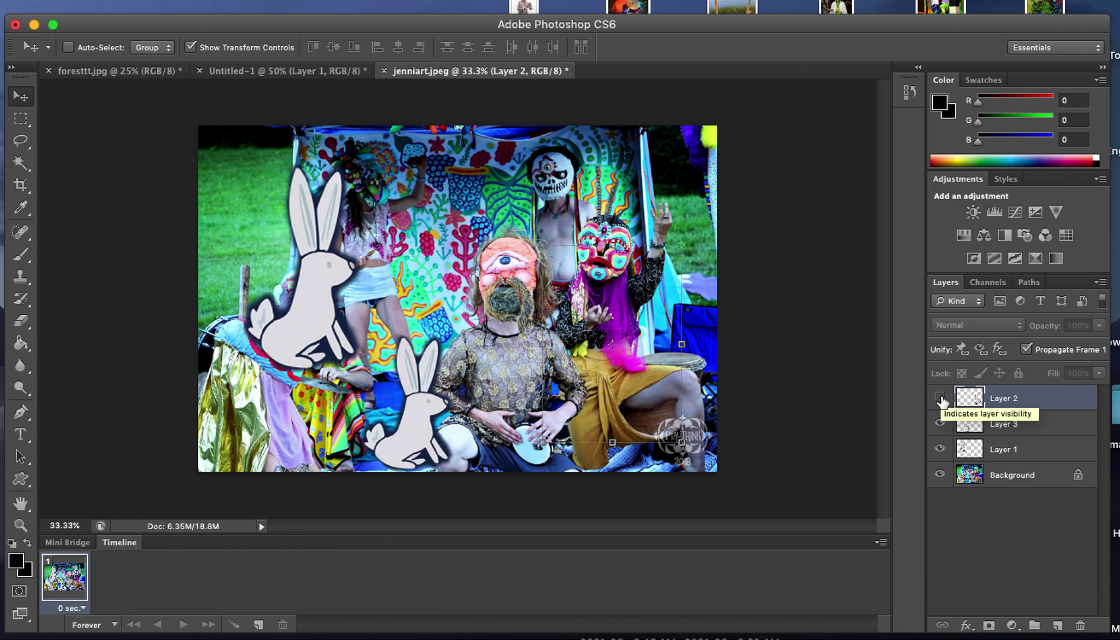
left_click(940, 398)
left_click(940, 423)
left_click(940, 424)
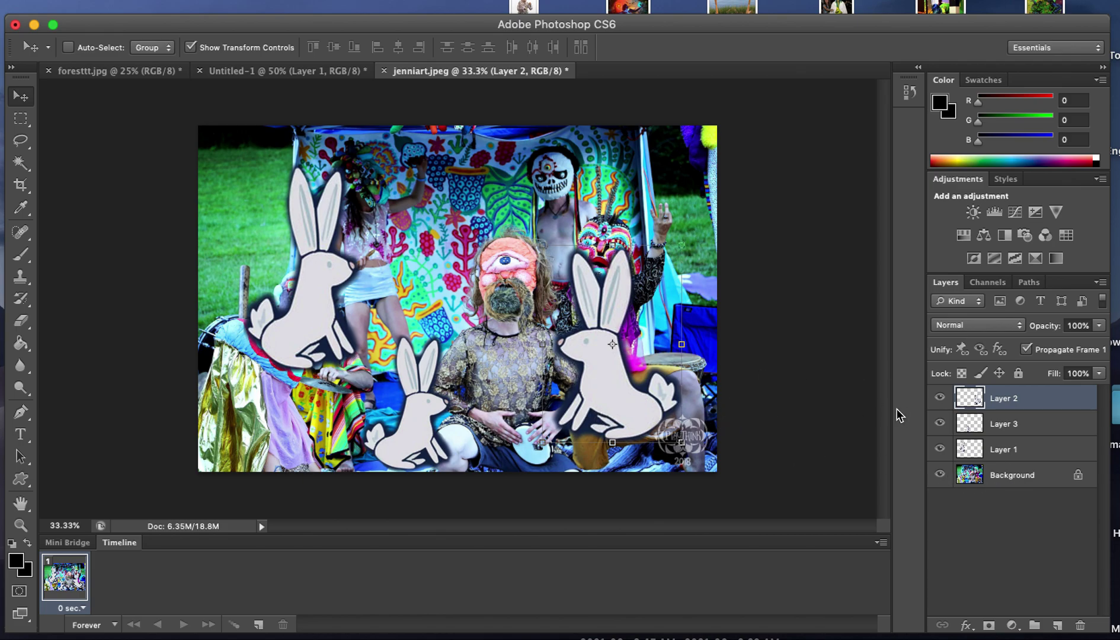
left_click(1008, 423)
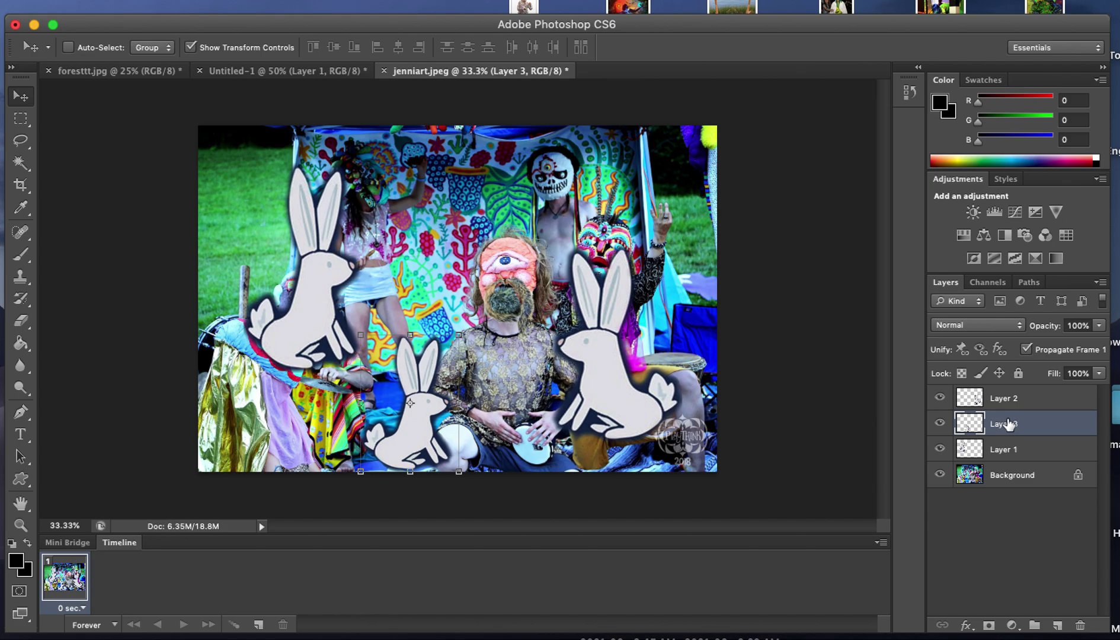
left_click(1011, 452)
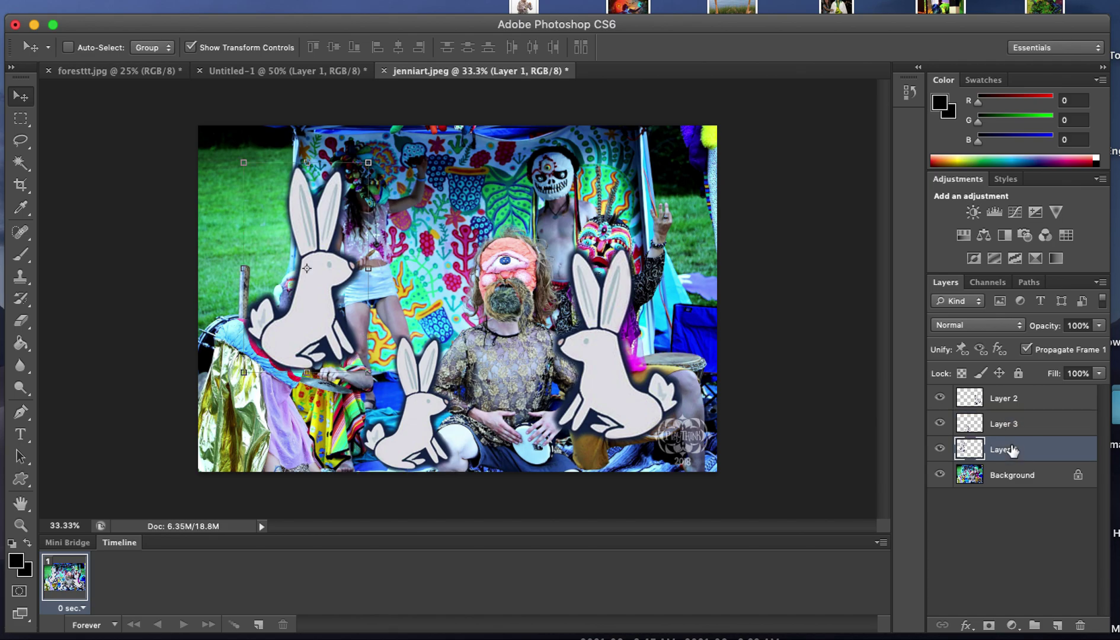
- Apply a Lens Blur to the Background layer, raising the iris radius until the masked figures are strongly blurred
left_click(1014, 479)
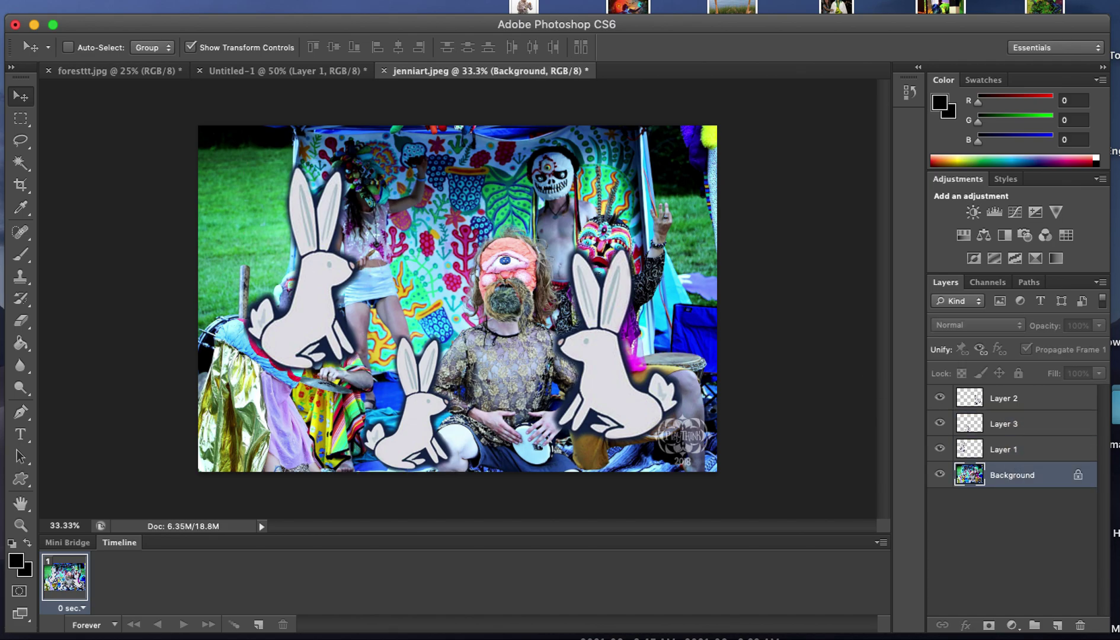
left_click(184, 1)
mouse_move(216, 28)
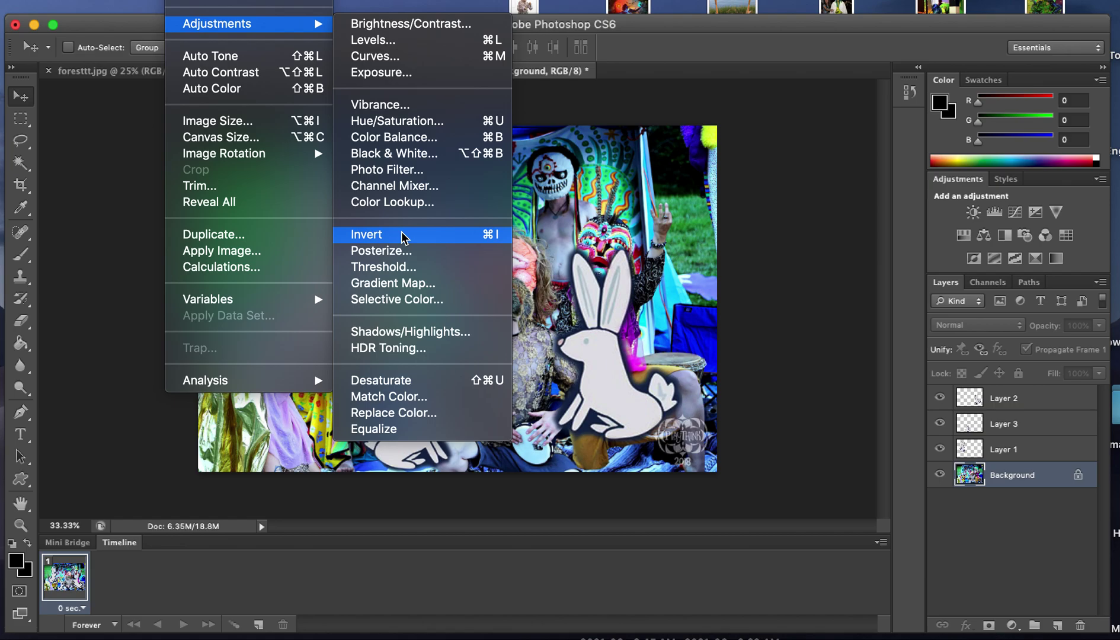
mouse_move(237, 0)
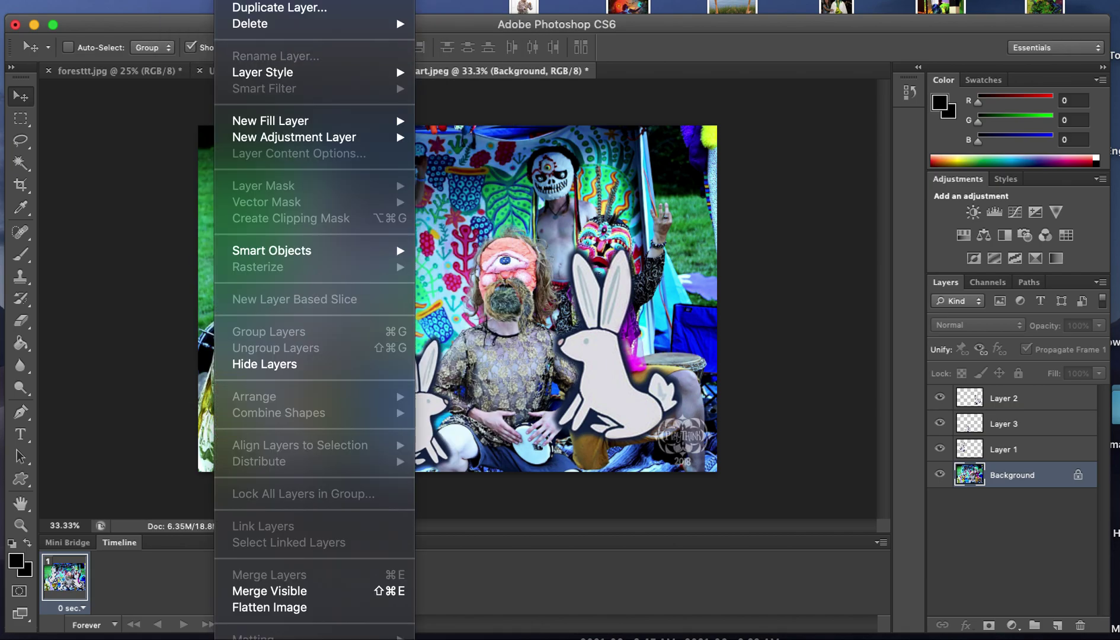
mouse_move(373, 0)
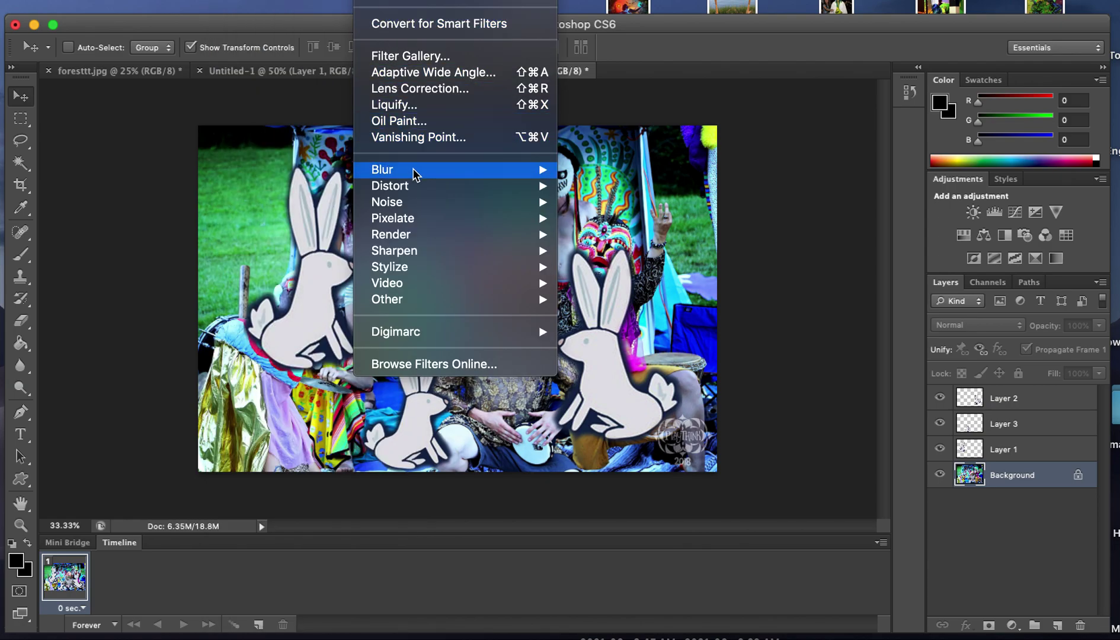
mouse_move(417, 176)
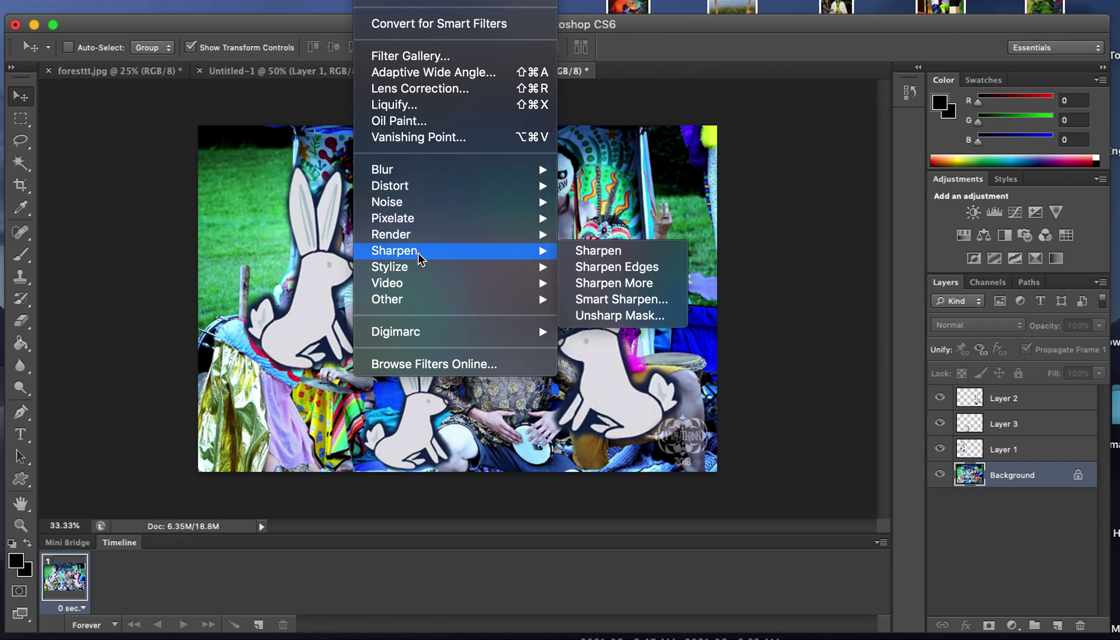
mouse_move(420, 269)
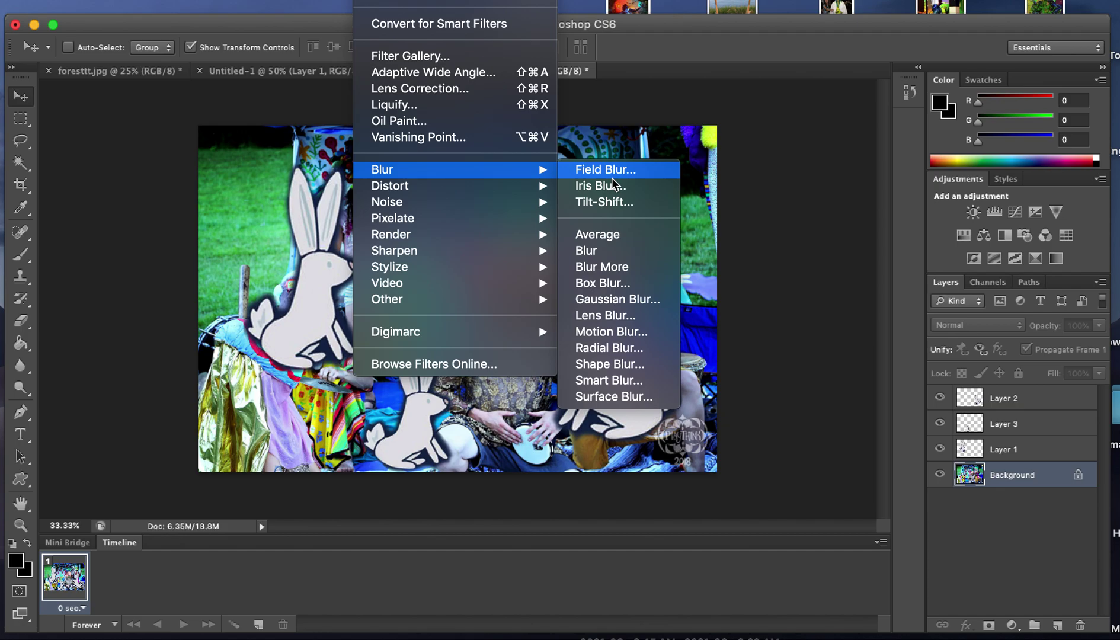
left_click(607, 314)
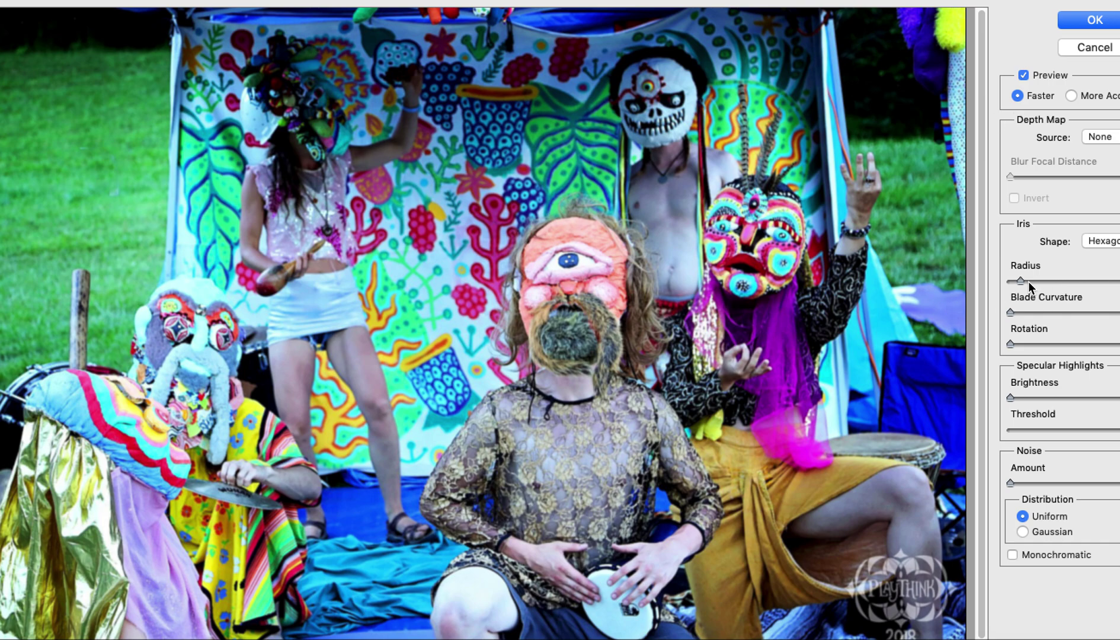
left_click_drag(1071, 279, 1083, 281)
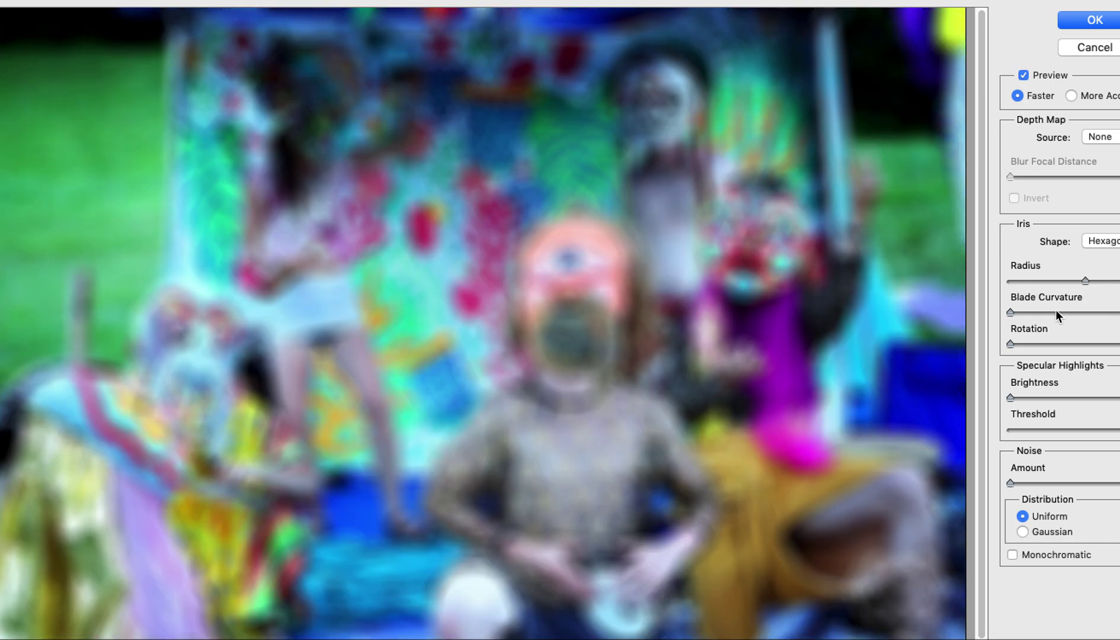
left_click(1067, 280)
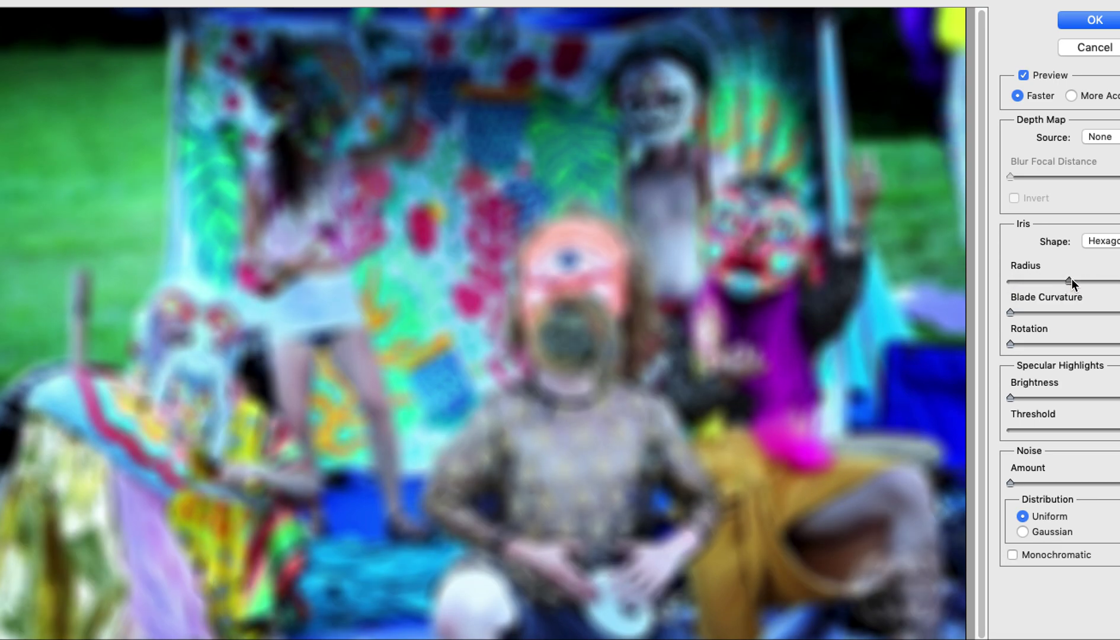
left_click(1075, 280)
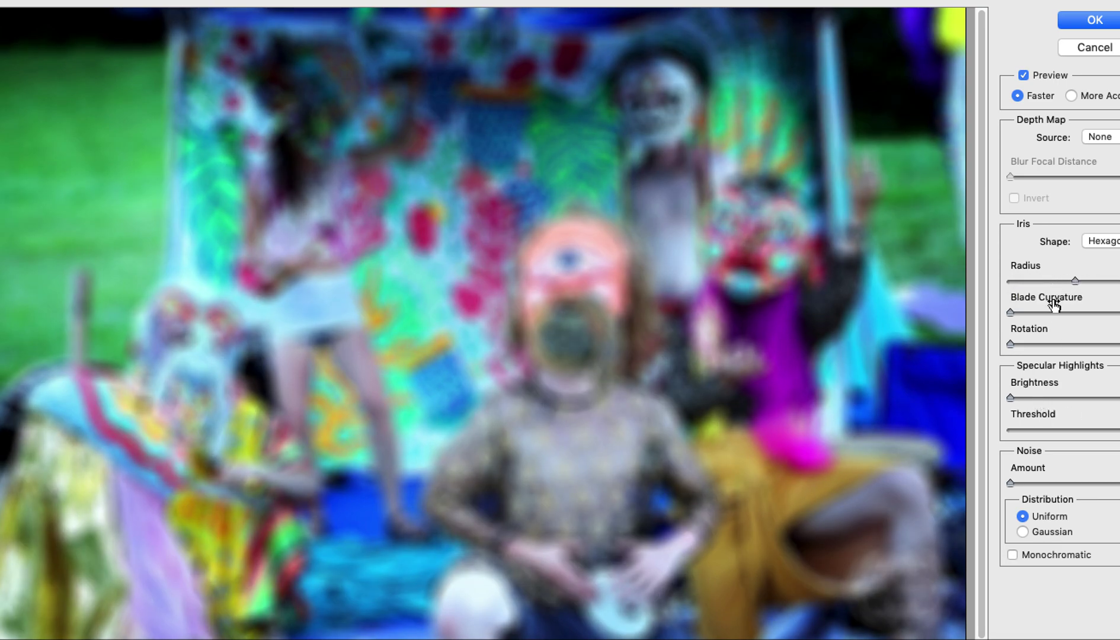
left_click(1094, 20)
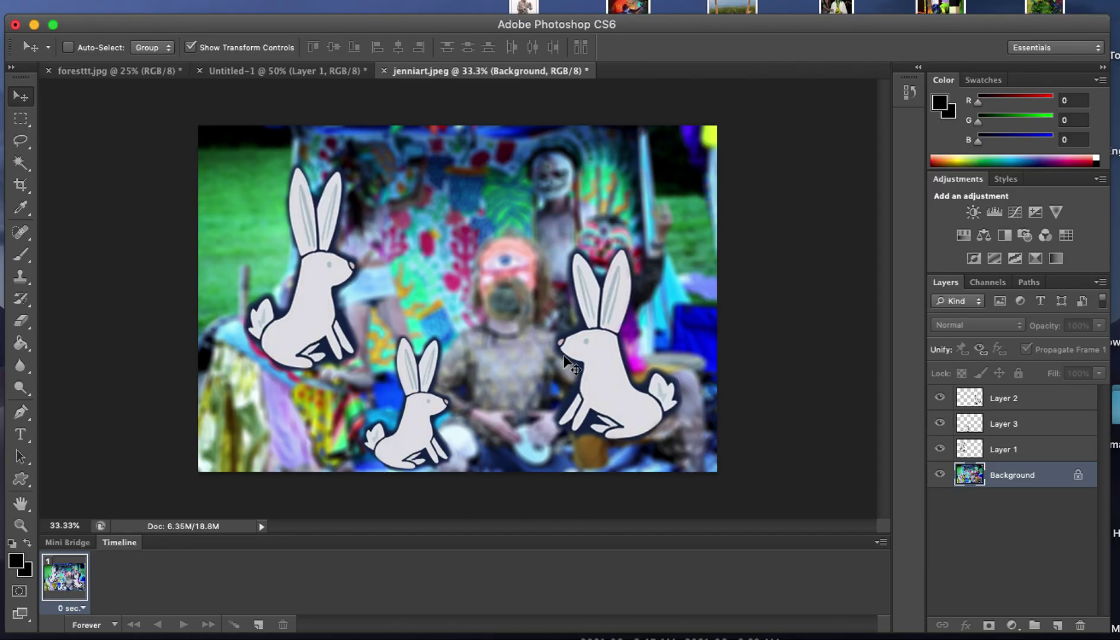
- Apply a Threshold adjustment with level 228 to the small rabbit on Layer 3
left_click(1014, 424)
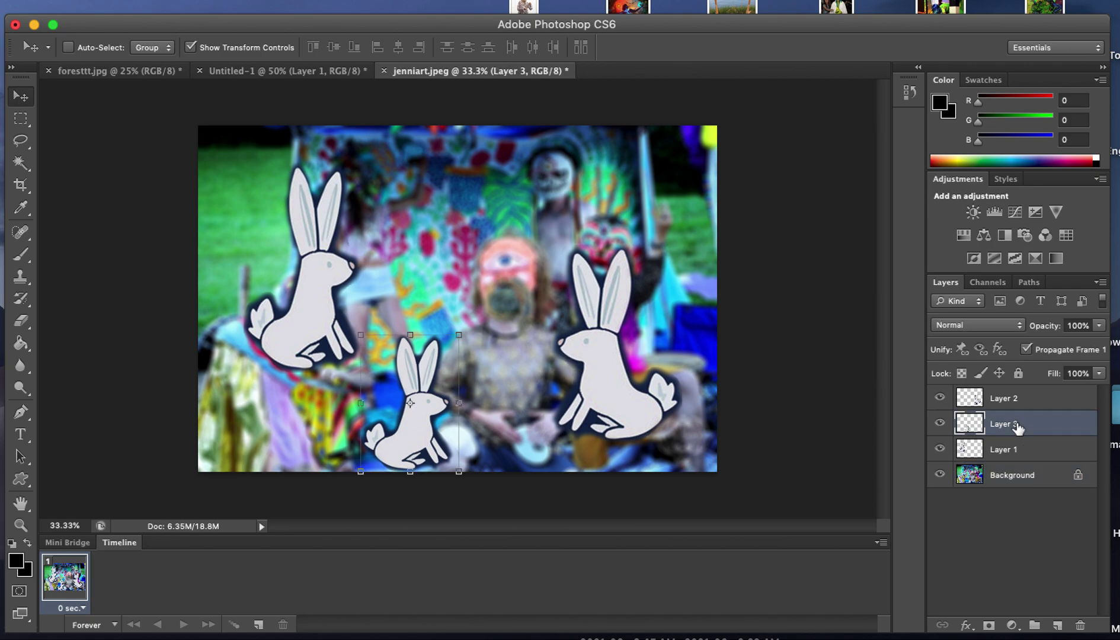
left_click(177, 1)
mouse_move(224, 31)
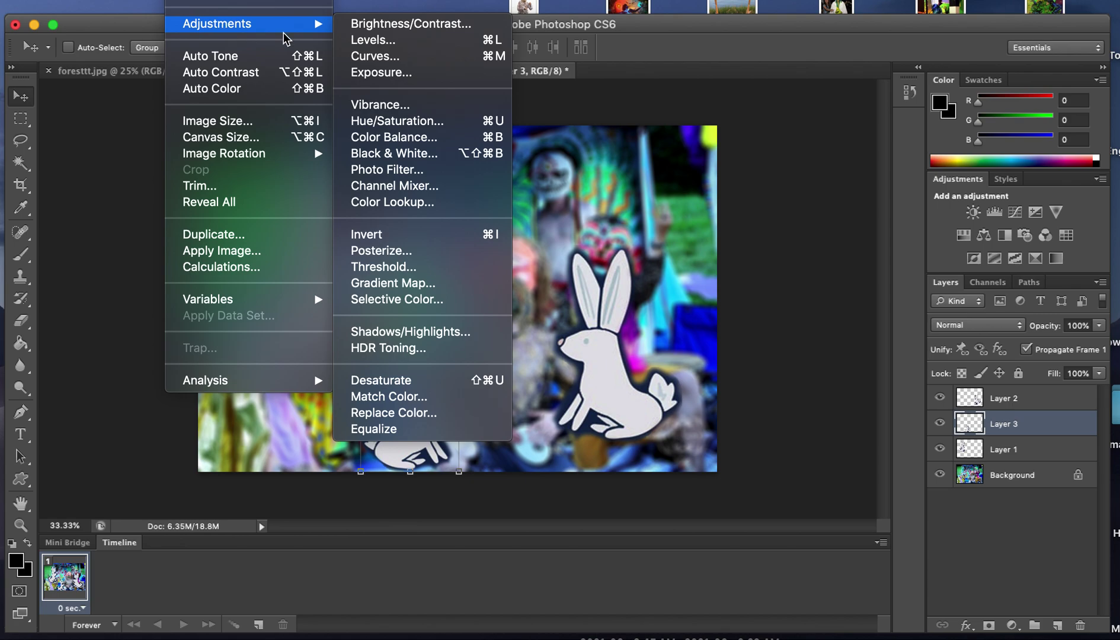
left_click(396, 267)
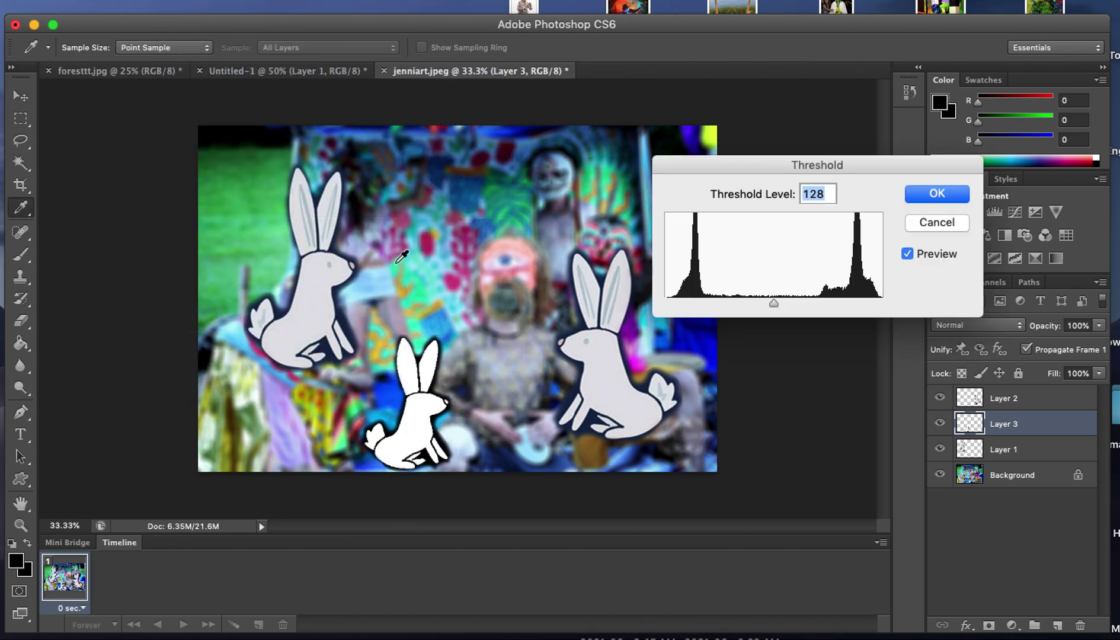
left_click_drag(774, 303, 859, 315)
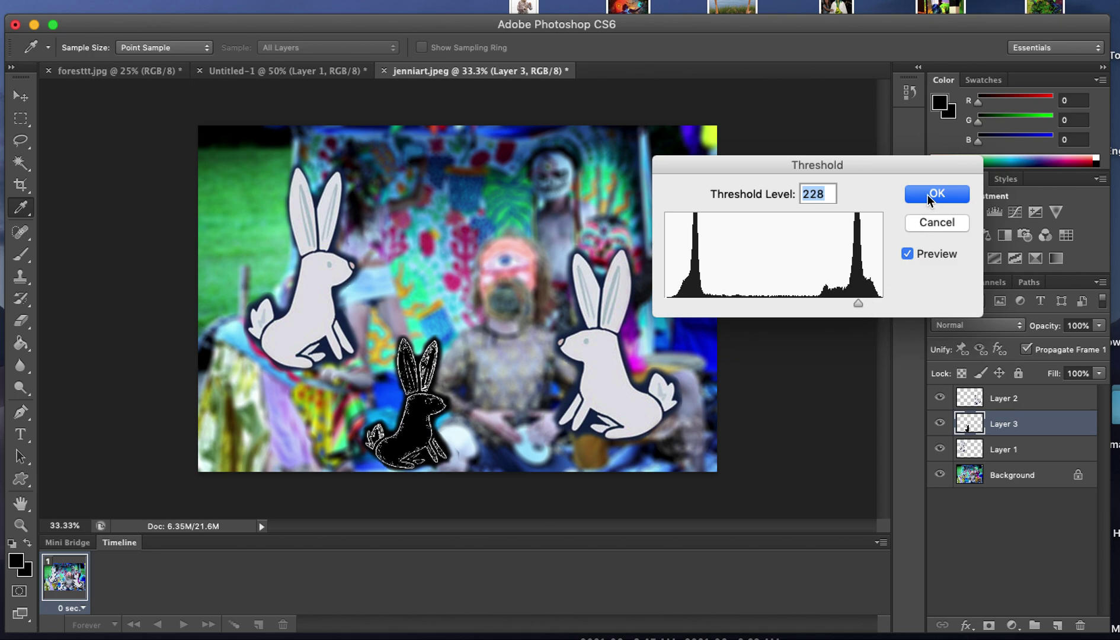
left_click(927, 194)
key("v")
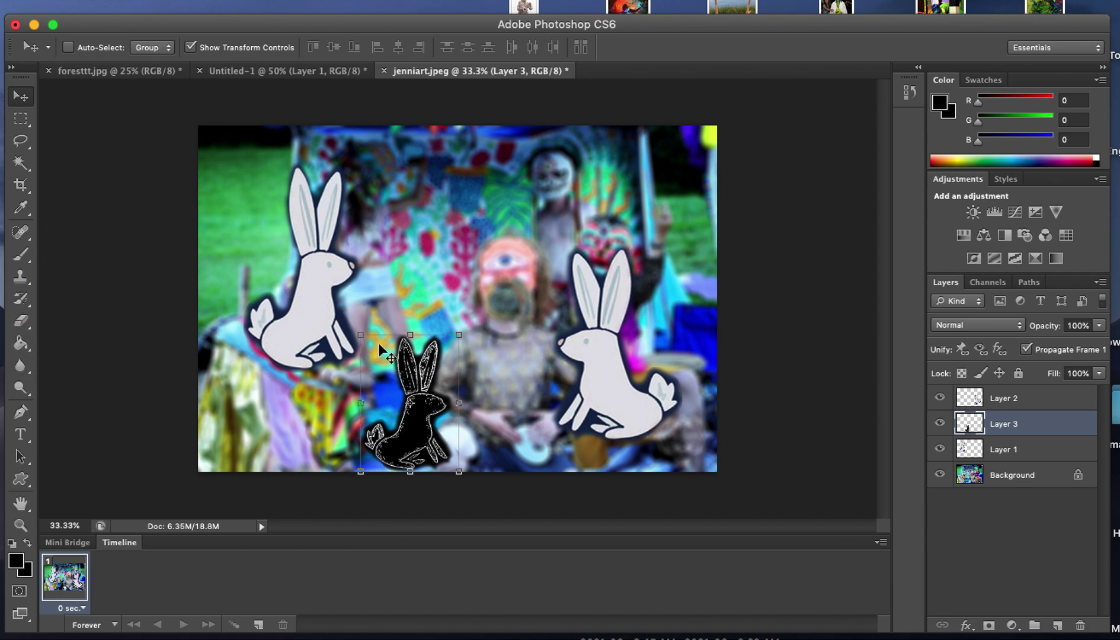
- Move the Layer 3 rabbit to X 819 px, Y 840 px, scale it to 110.40% width and 111.80% height, and apply the transformation
left_click_drag(430, 385, 448, 355)
left_click_drag(475, 304, 484, 288)
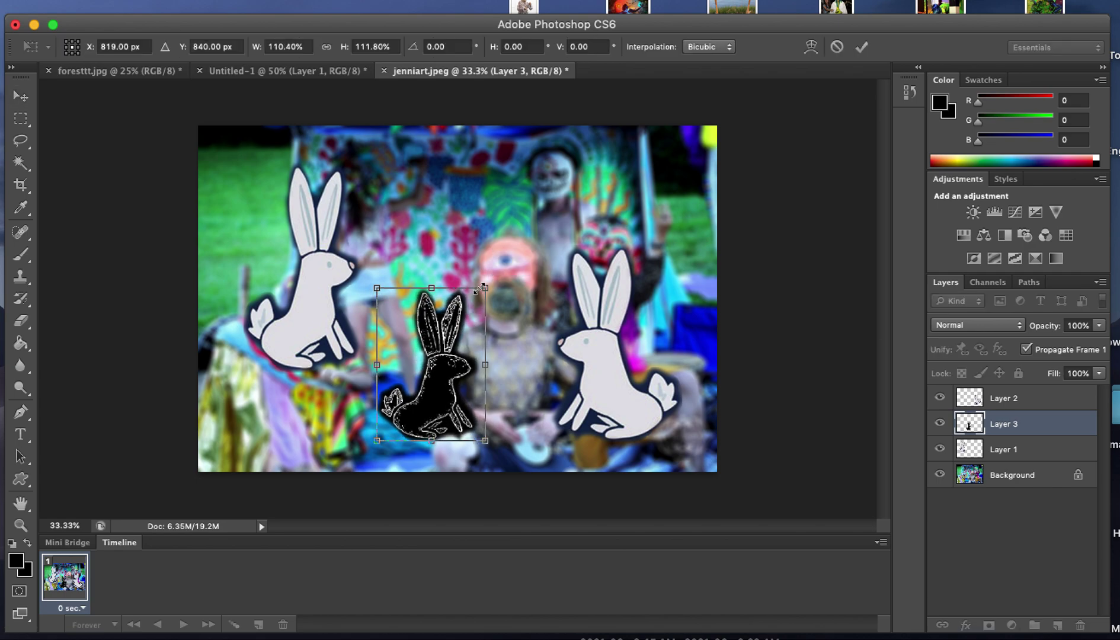
left_click(861, 47)
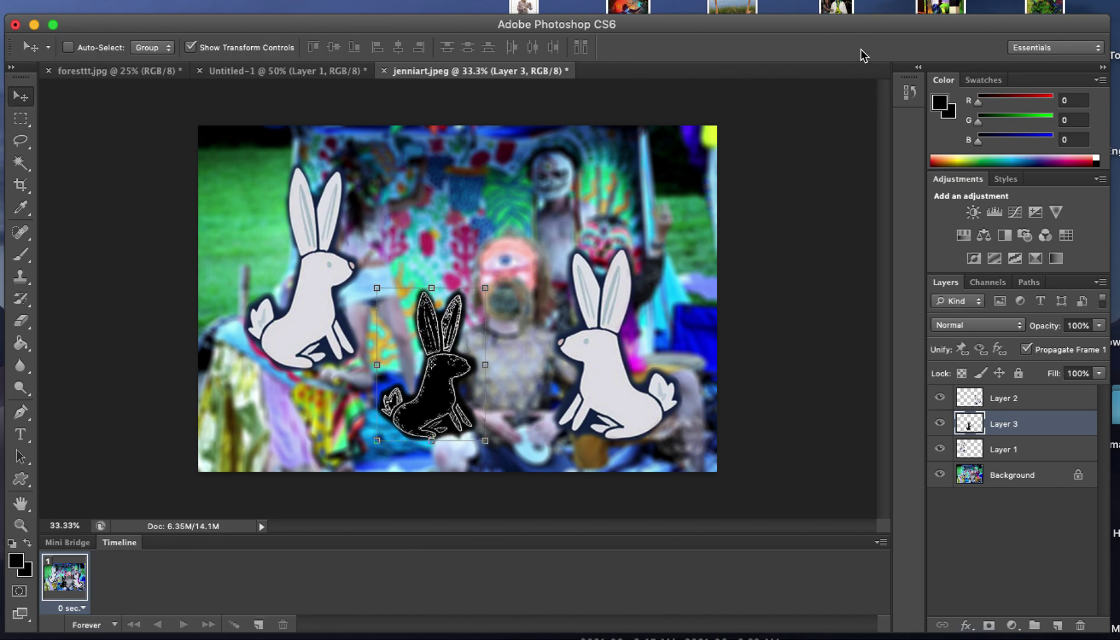
- Flatten the image into a single layer, and try to move the white rabbit near the photo's grassy side
left_click(109, 0)
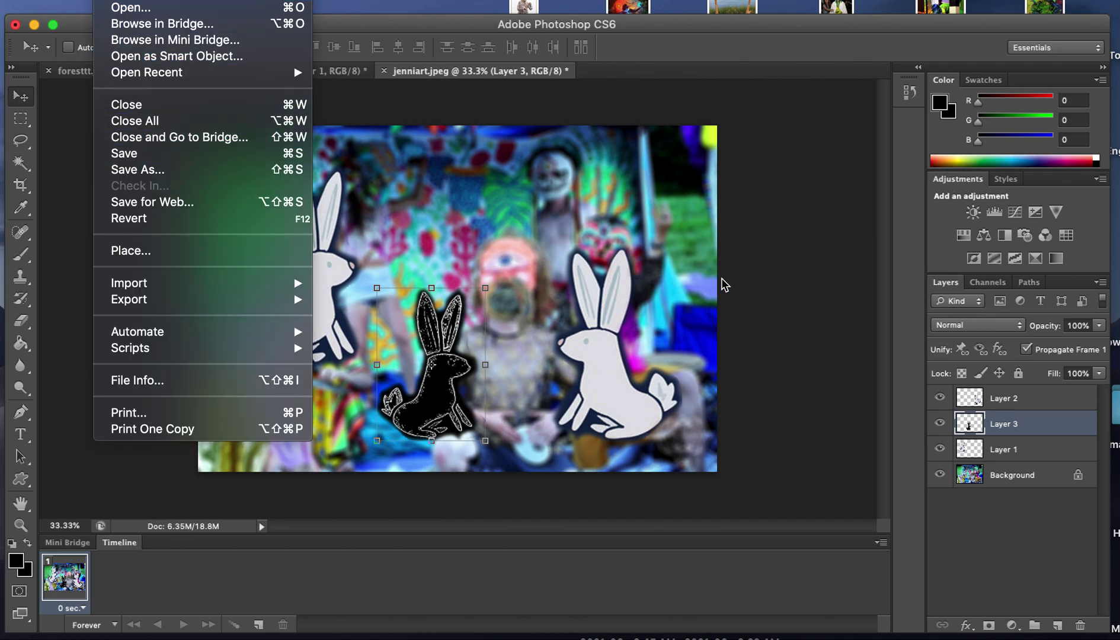
left_click(495, 204)
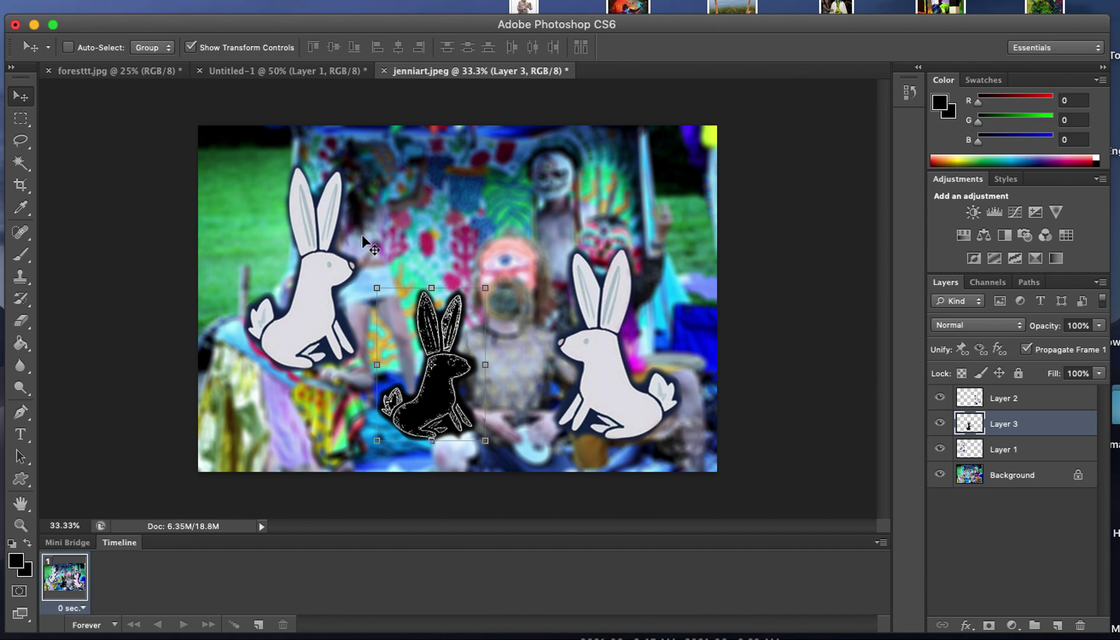
left_click(177, 0)
mouse_move(228, 1)
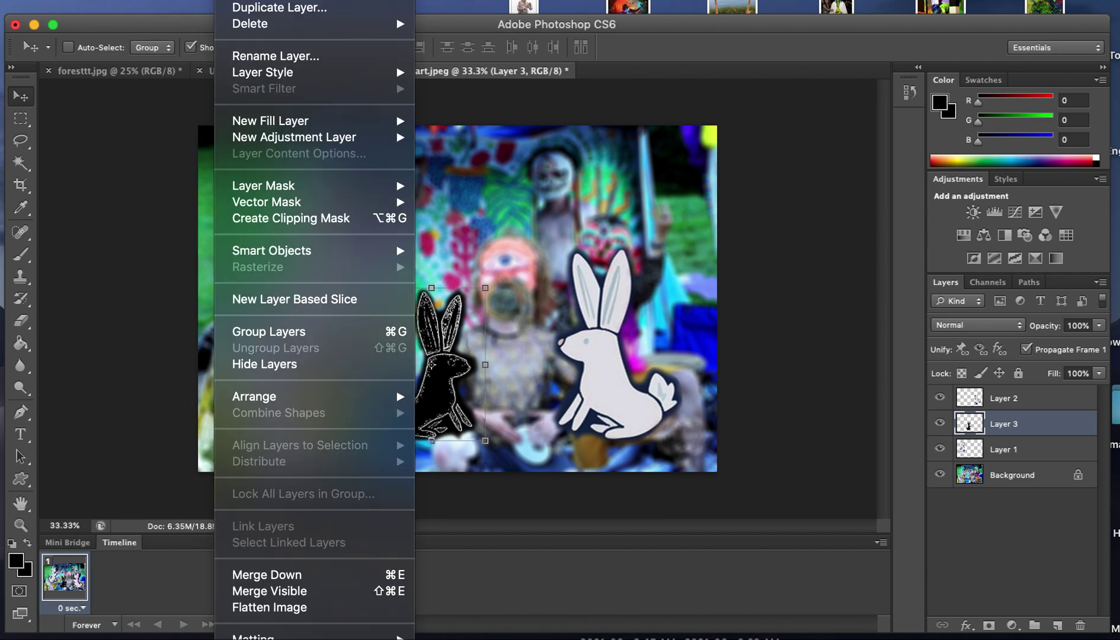
left_click(287, 608)
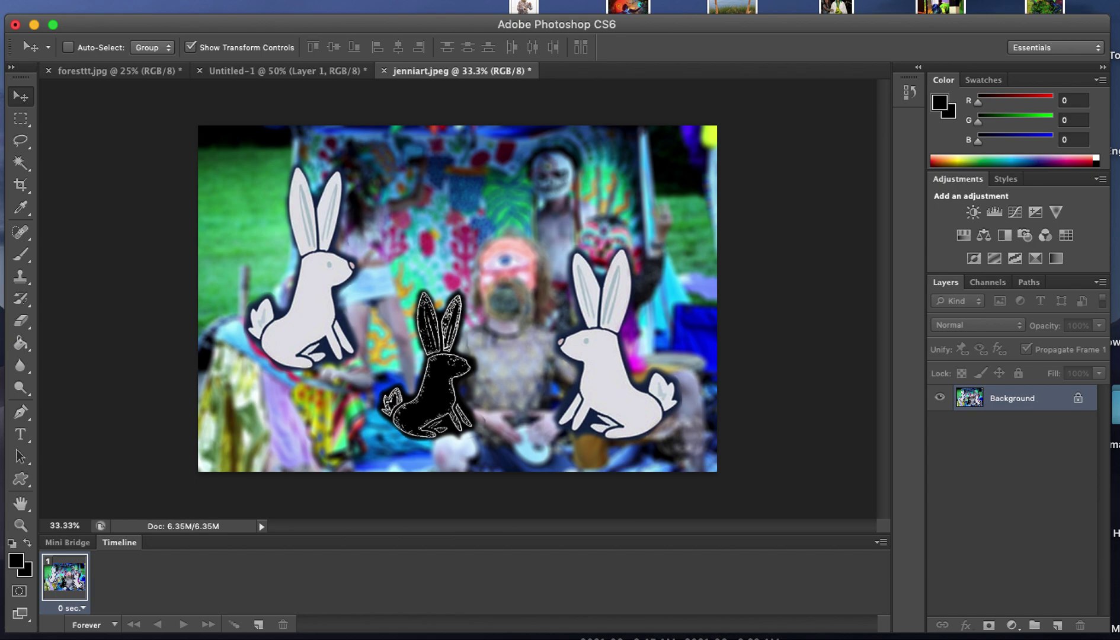
left_click_drag(318, 258, 298, 237)
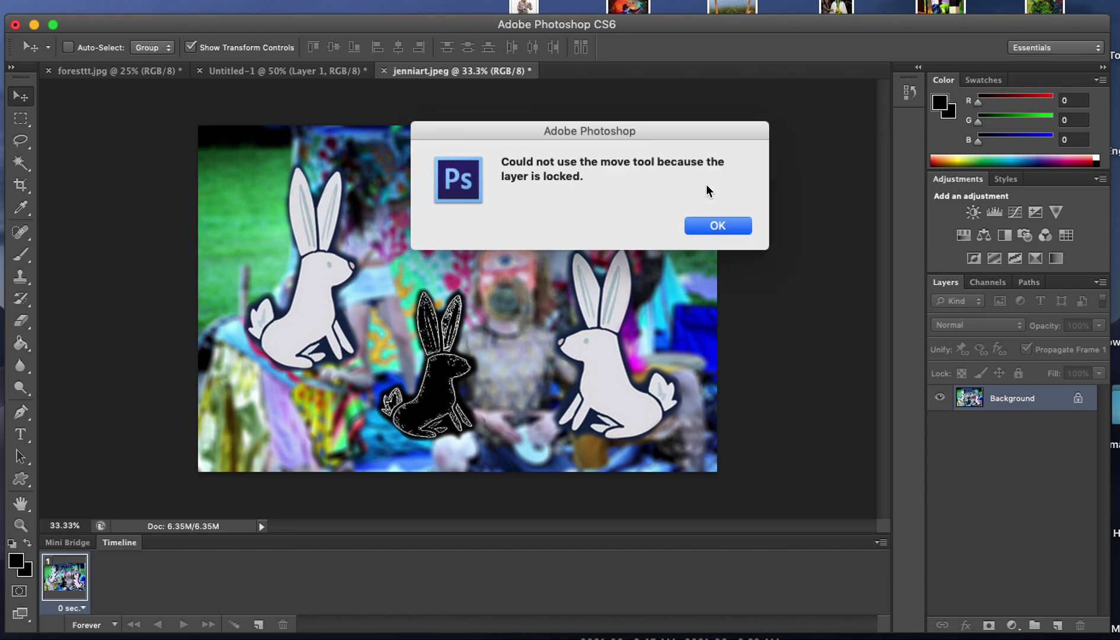
left_click(711, 223)
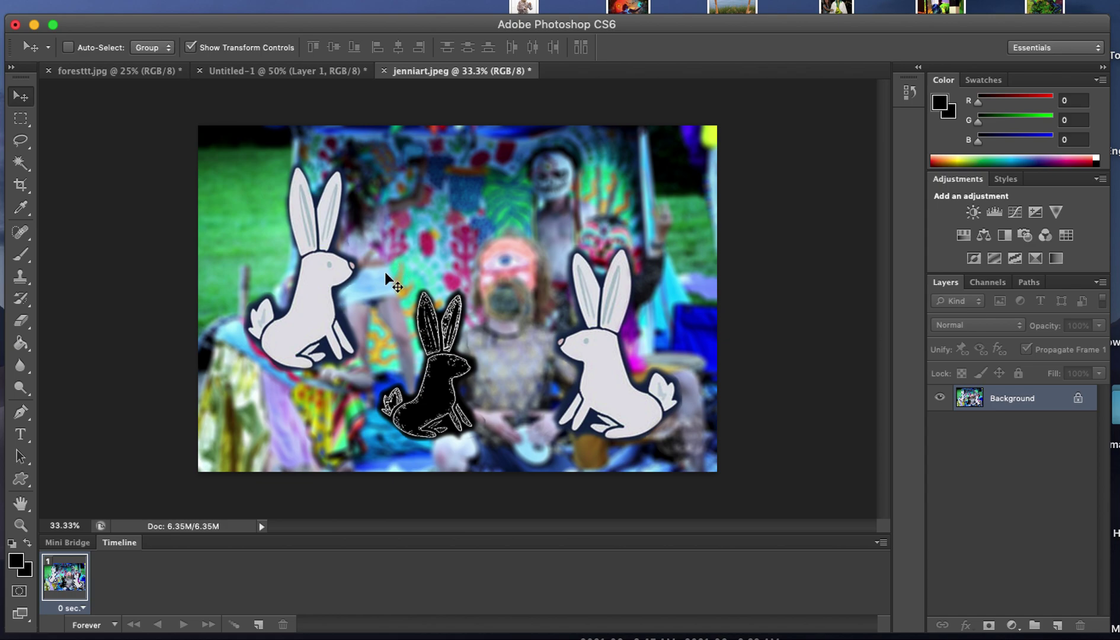
- Try to save jenniart.jpeg as a progressive JPEG with maximum quality 12 and 3 scans
left_click(109, 1)
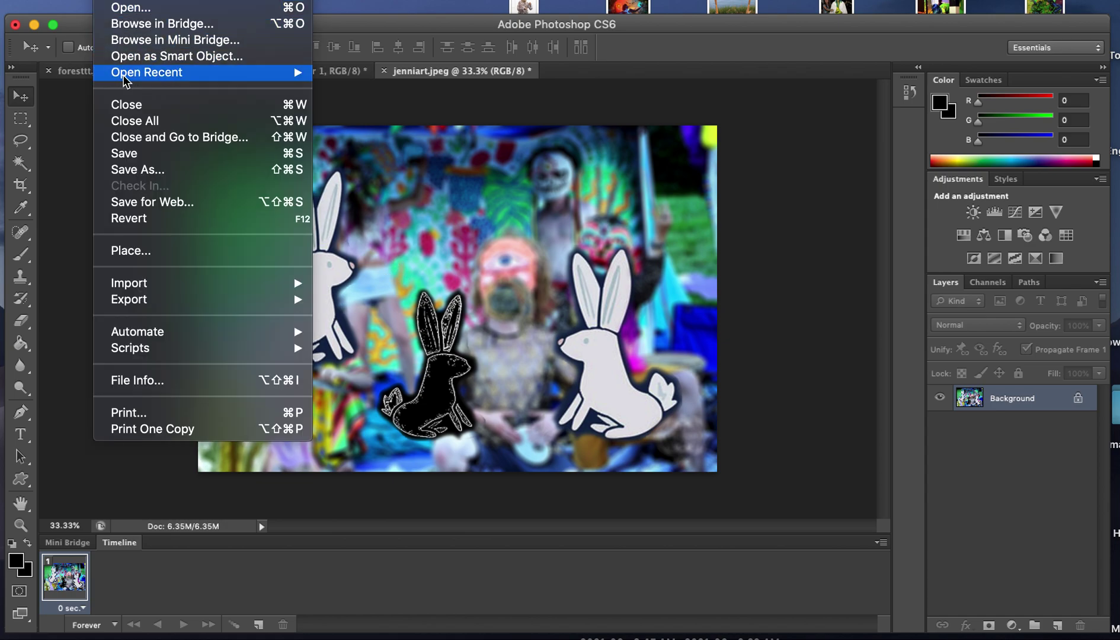
left_click(140, 158)
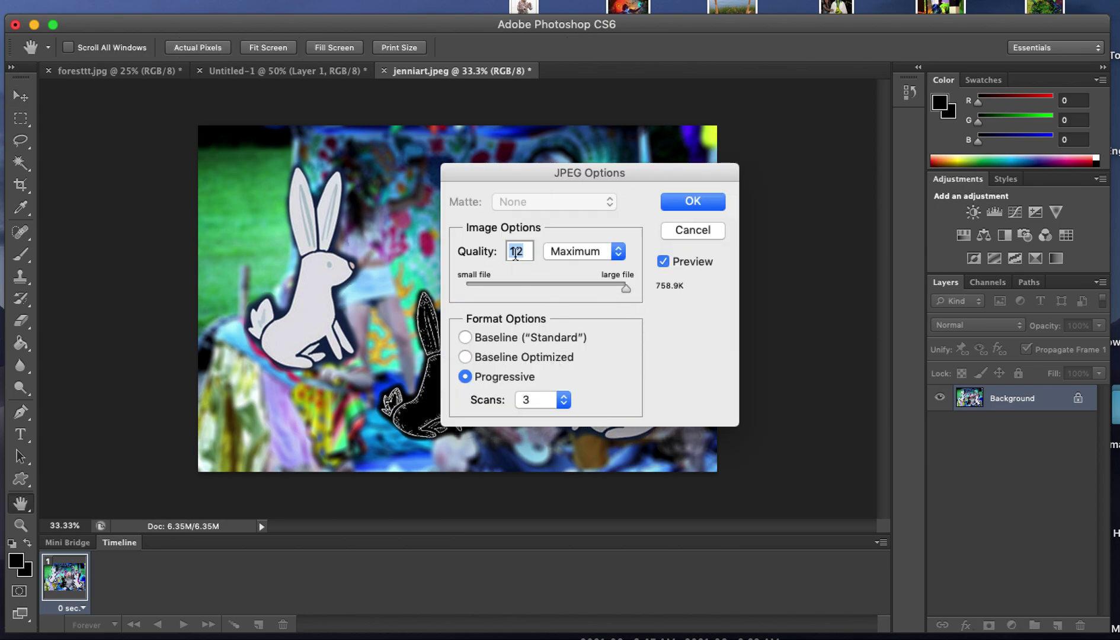
left_click(625, 290)
left_click(689, 199)
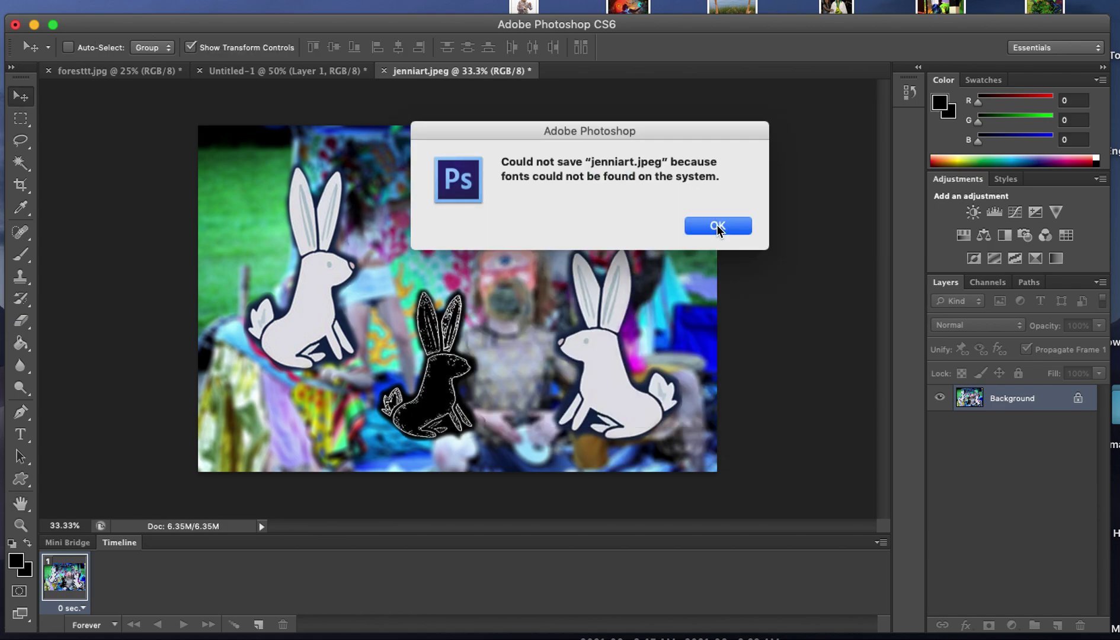
left_click(717, 225)
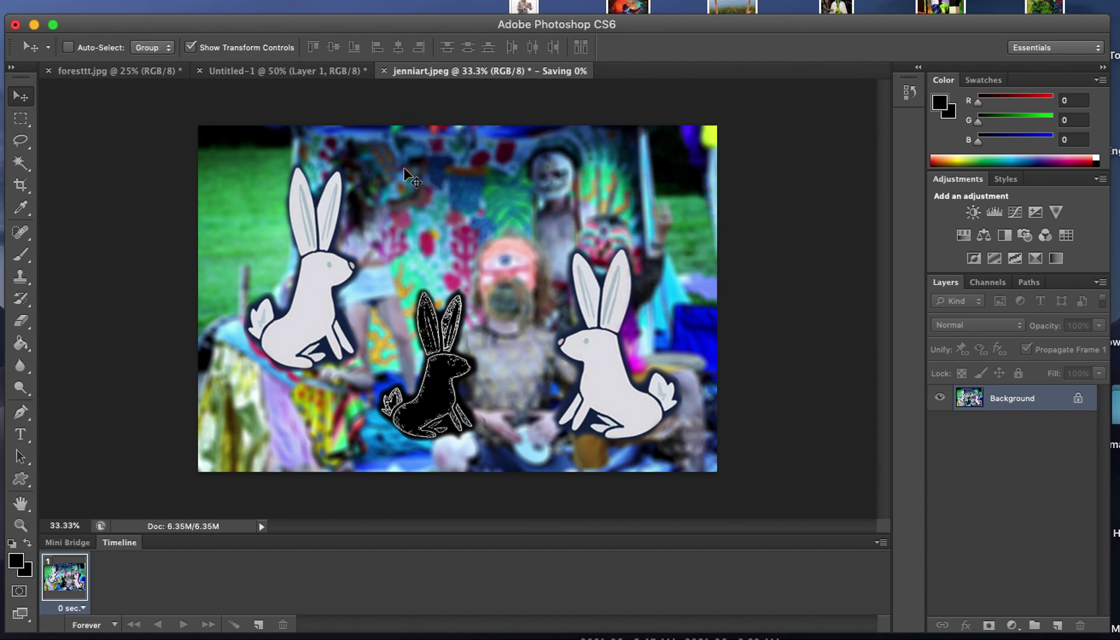
- Switch to the Rectangular Marquee tool
left_click(21, 119)
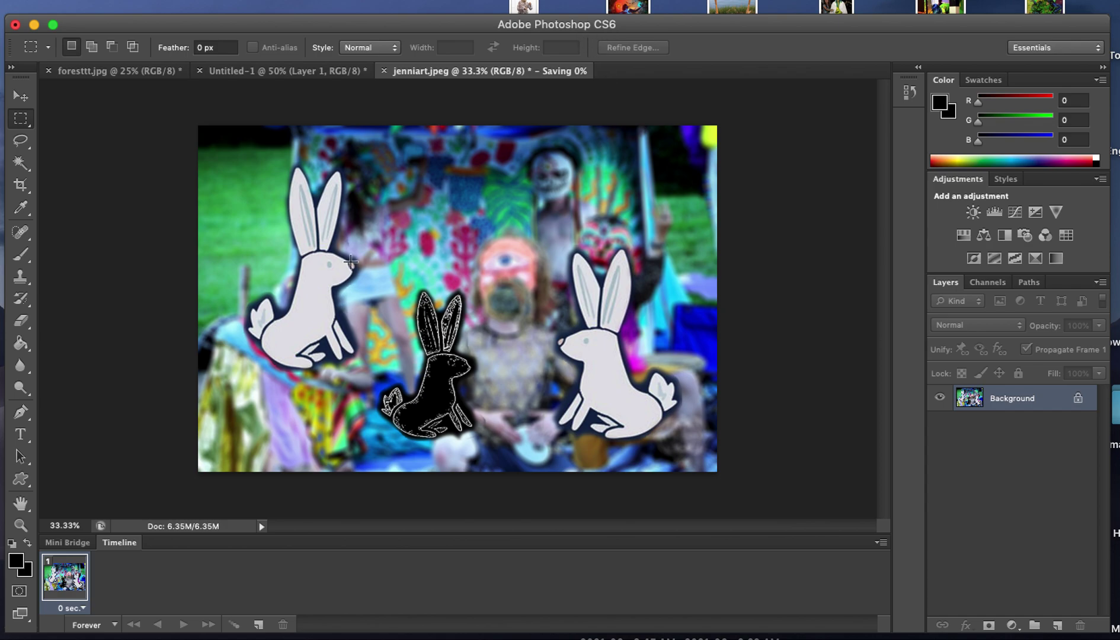